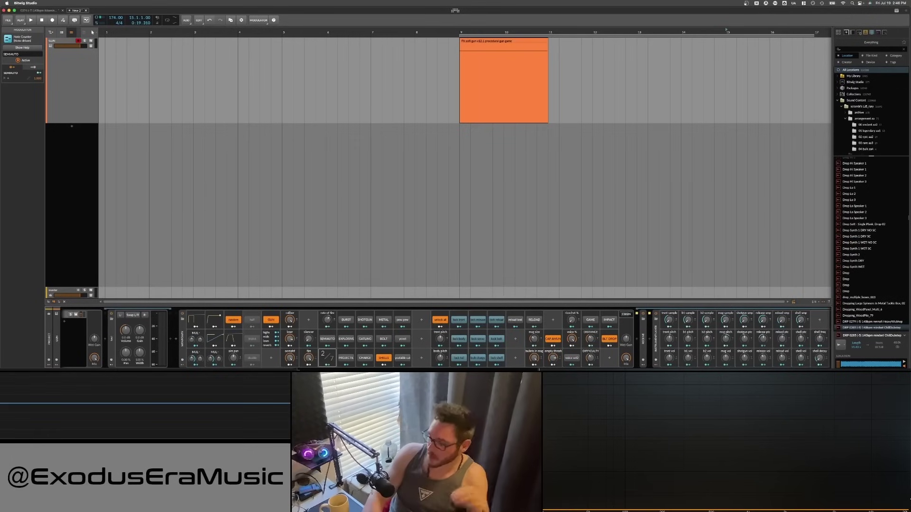
- Enable the reload test and the voice set2 option in the weapon controls
left_click(515, 320)
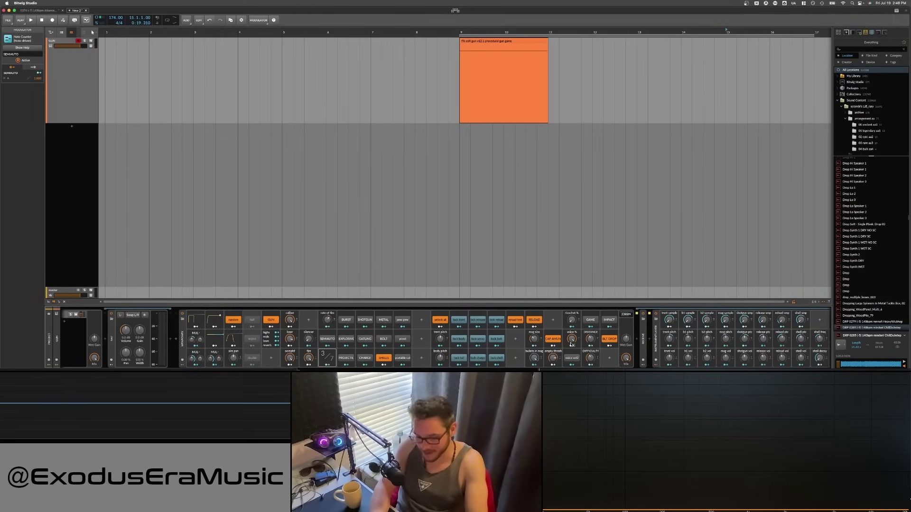
left_click(572, 358)
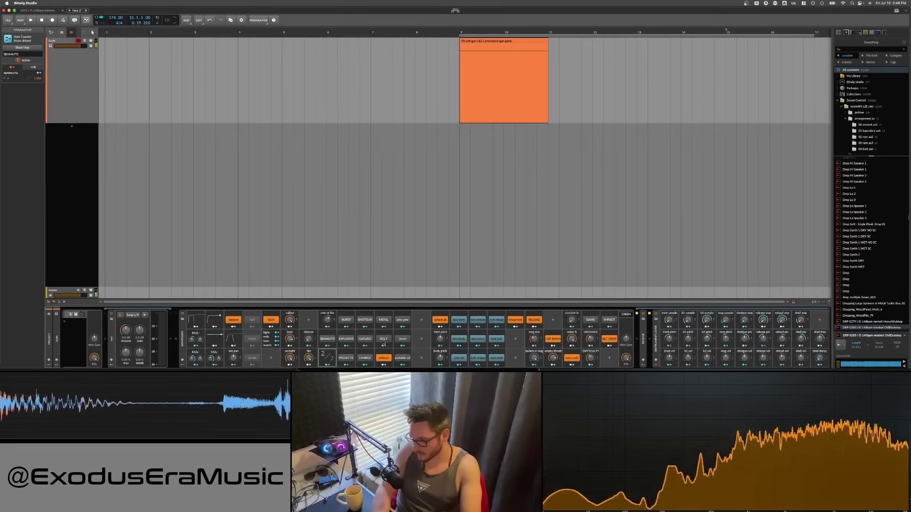
left_click(578, 359)
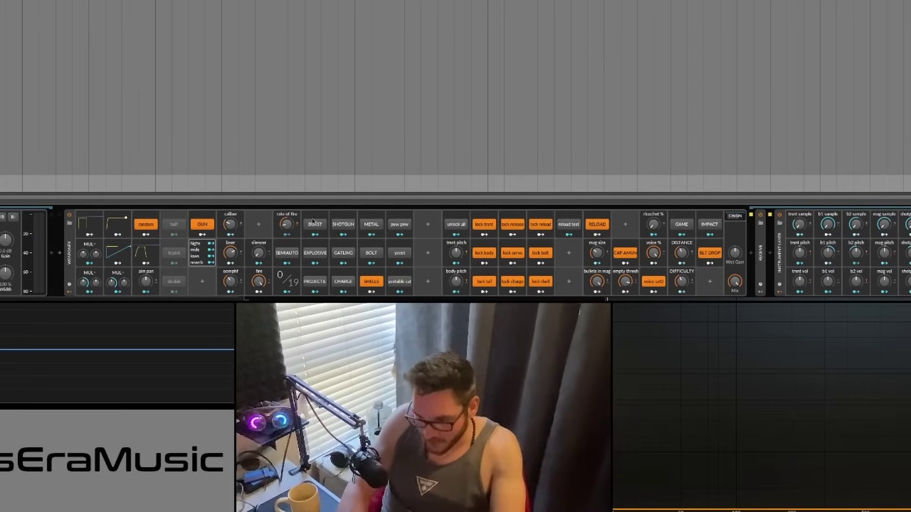
- Turn on the burst firing mode and the impact sounds for the procedural gun
left_click(313, 225)
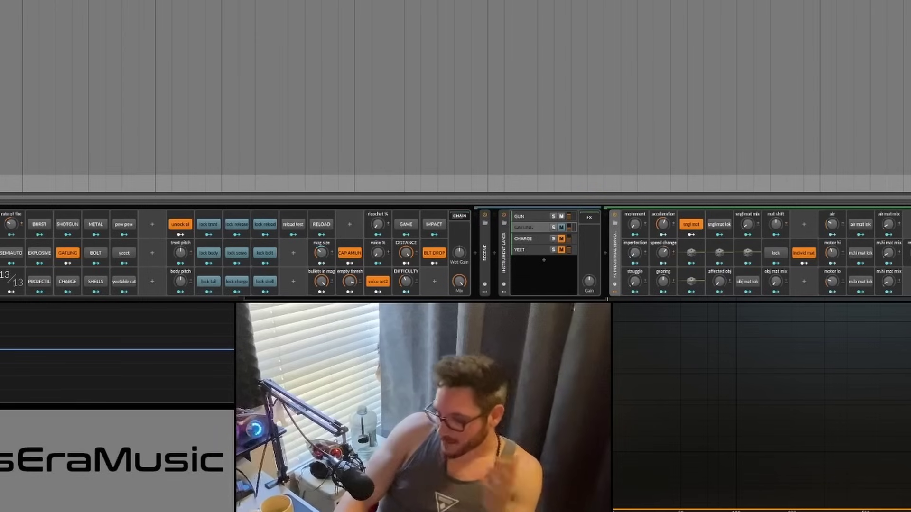
scroll(182, 274, "left", 3)
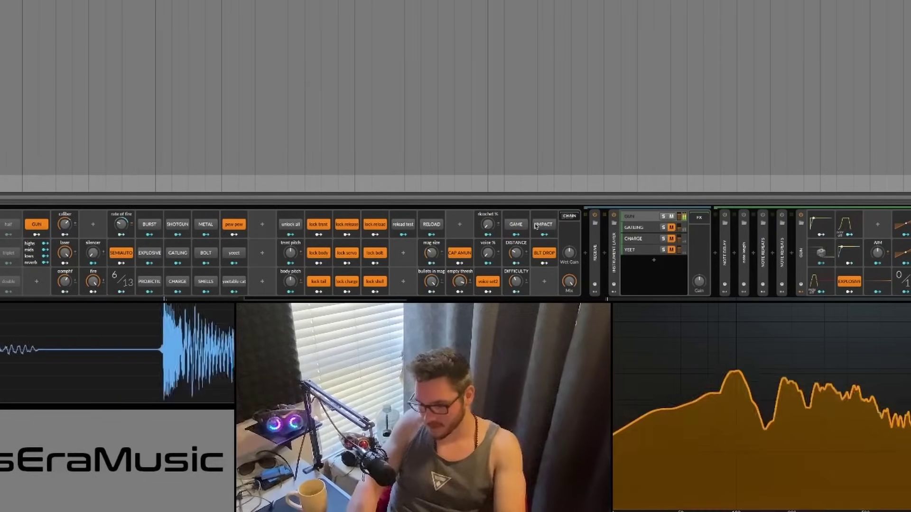
left_click(536, 225)
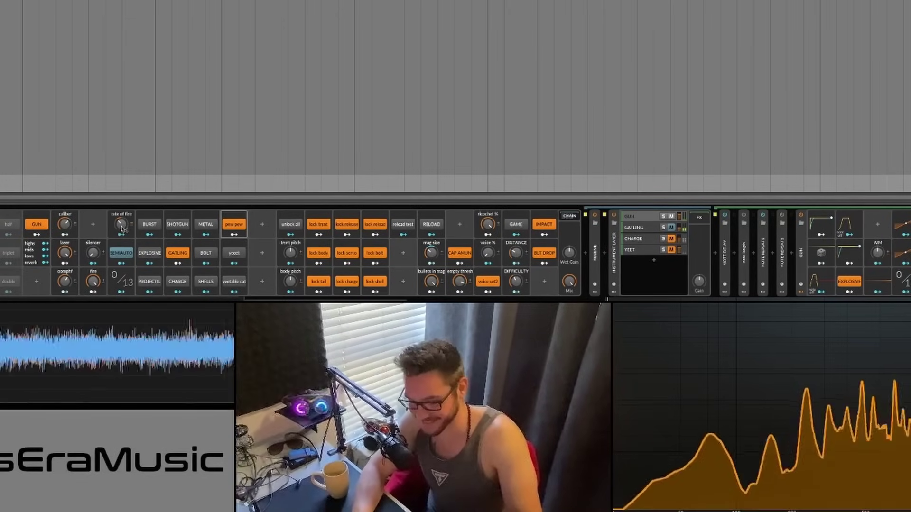
- Adjust the gun's rate of fire and toggle the variable caliber option
left_click_drag(121, 230, 121, 227)
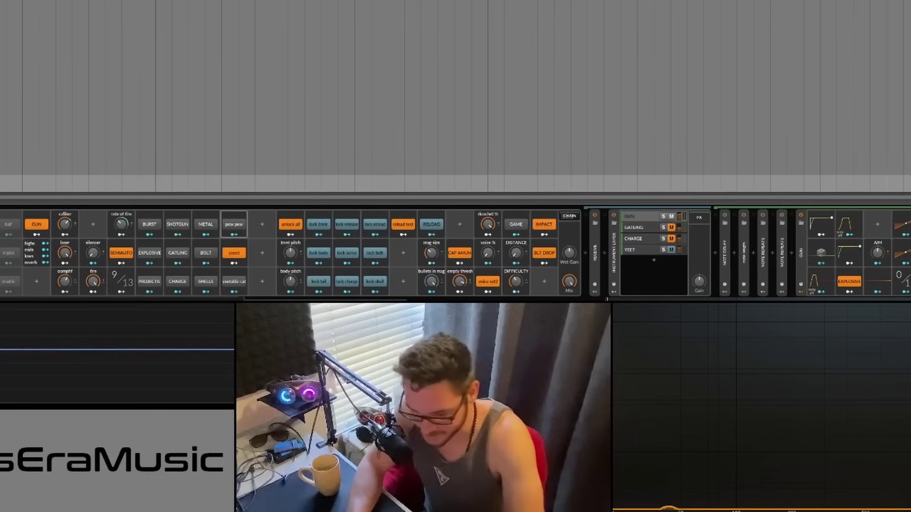
left_click(238, 284)
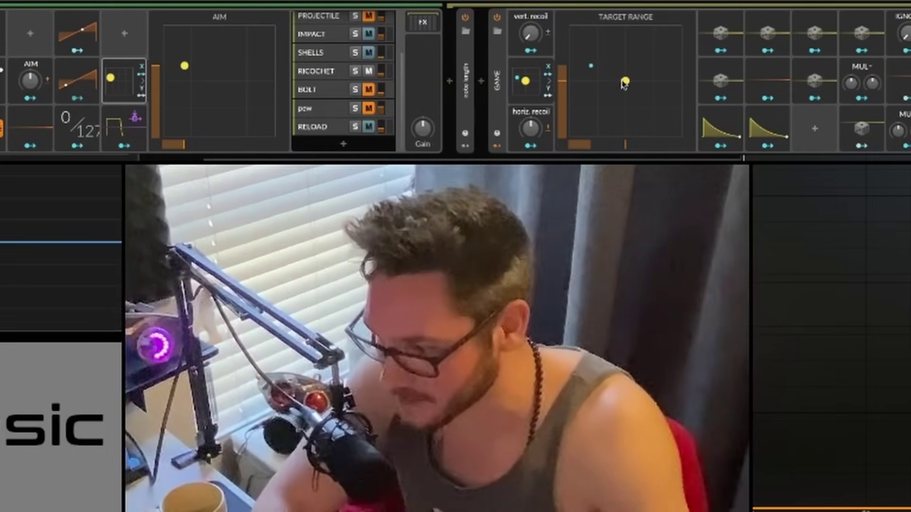
- Shift the AIM point from the pad's upper left to around its centre to shoot at the target
left_click_drag(184, 66, 193, 80)
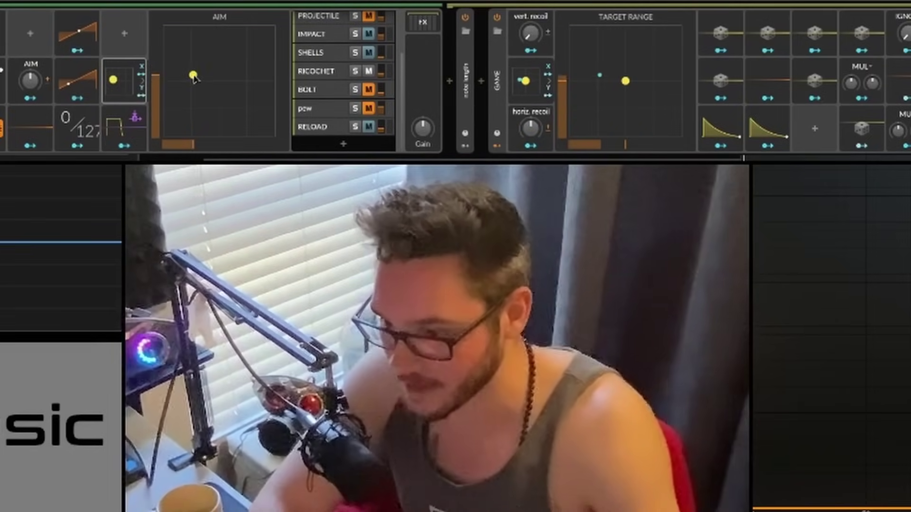
left_click_drag(211, 75, 247, 65)
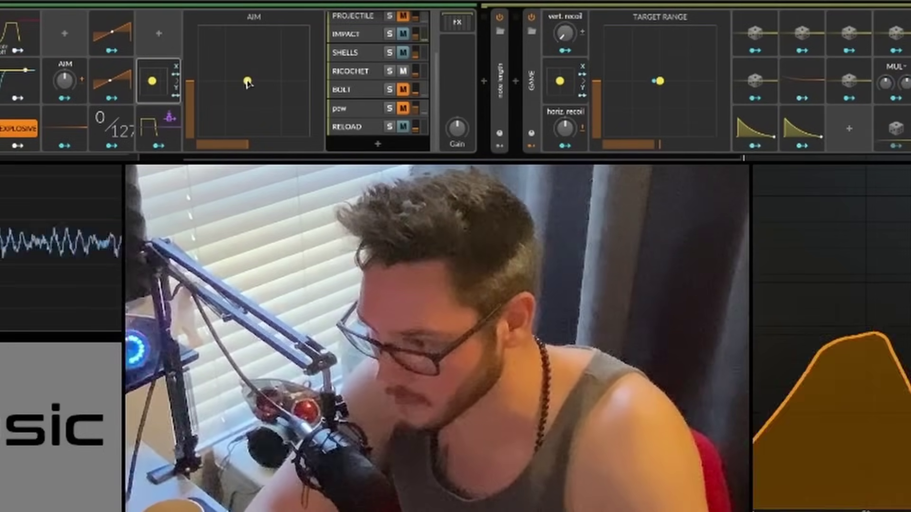
left_click_drag(248, 82, 250, 89)
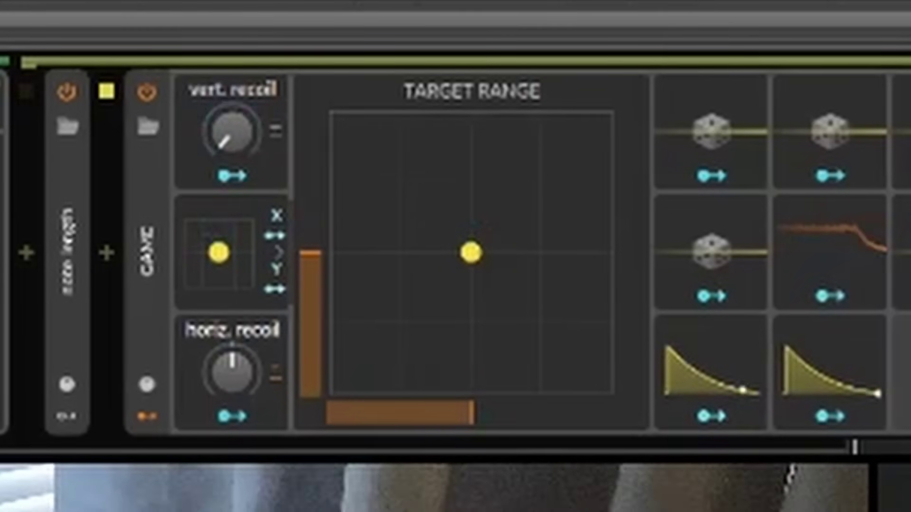
- Re-aim at the target by nudging the AIM point left and down around the middle of its pad
scroll(401, 128, "up", 3)
scroll(284, 135, "up", 10)
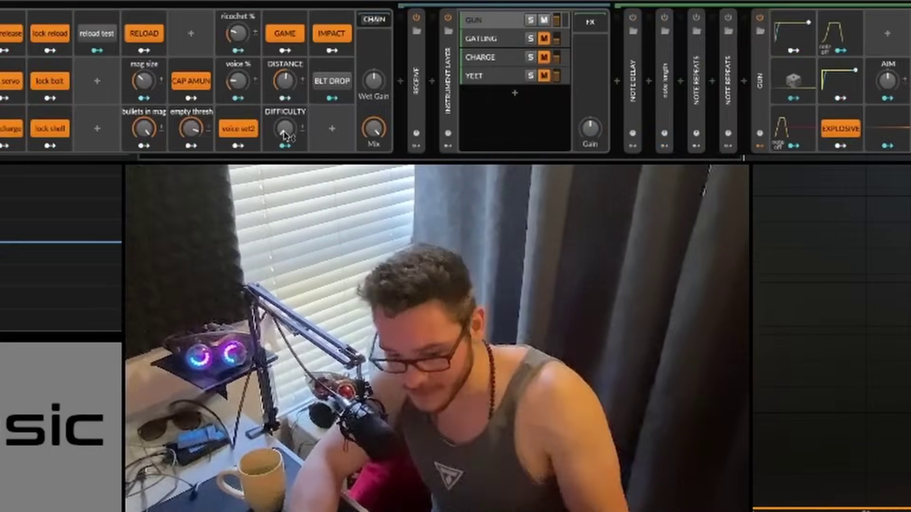
scroll(649, 60, "down", 10)
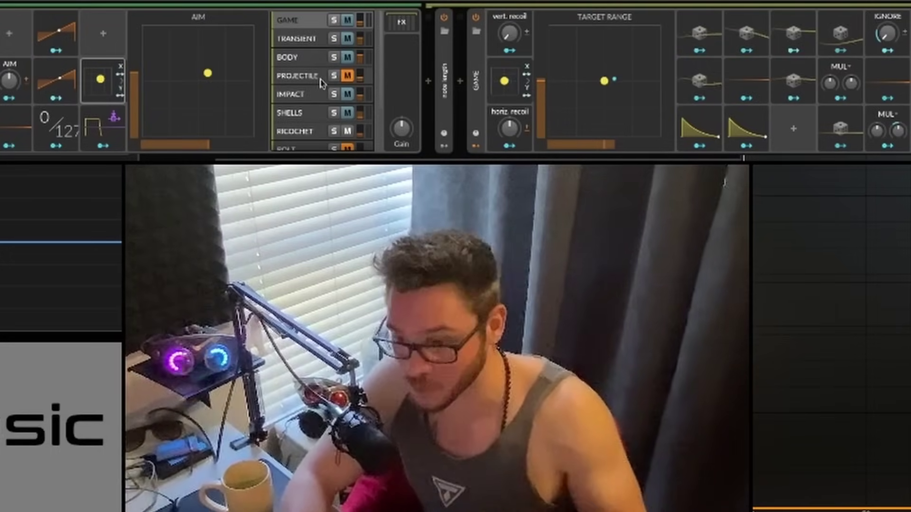
mouse_move(208, 74)
left_mouse_down()
mouse_move(190, 113)
mouse_move(224, 141)
mouse_move(218, 89)
mouse_move(194, 100)
mouse_move(222, 121)
mouse_move(193, 74)
left_mouse_up()
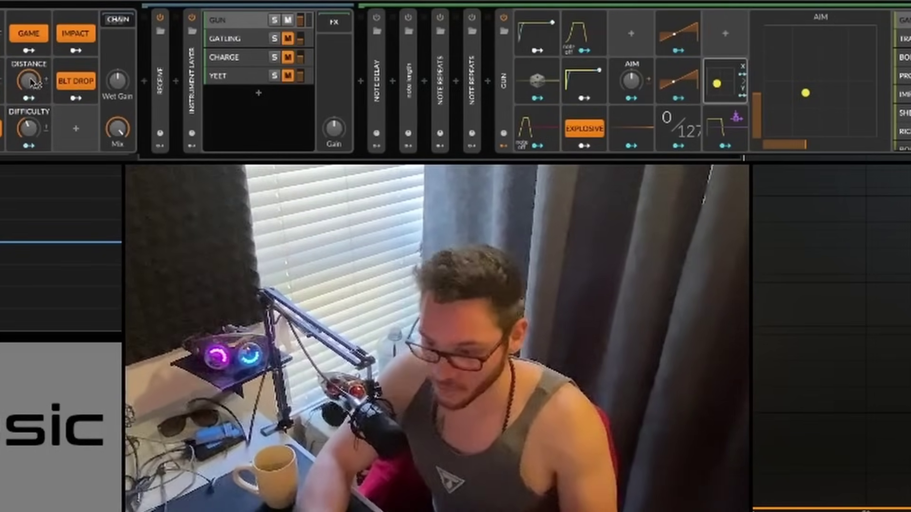
scroll(32, 84, "left", 6)
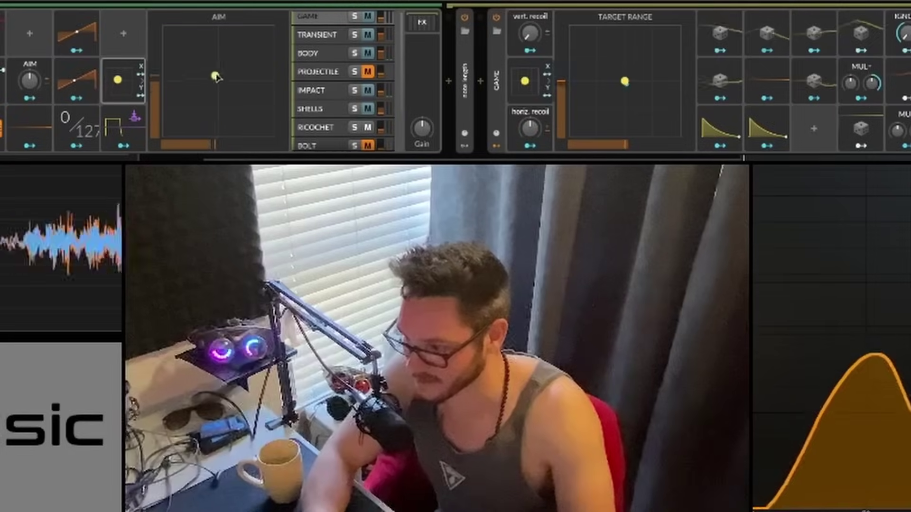
mouse_move(216, 78)
left_mouse_down()
mouse_move(206, 42)
mouse_move(227, 59)
mouse_move(208, 66)
mouse_move(218, 89)
mouse_move(205, 72)
mouse_move(206, 88)
mouse_move(216, 84)
left_mouse_up()
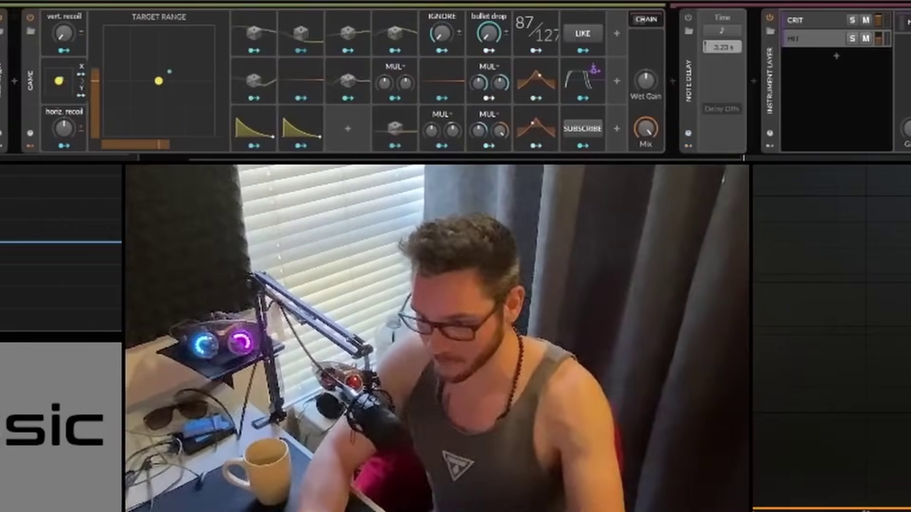
- Sweep the AIM point around its pad and back towards the centre to keep shots on the target range
scroll(455, 81, "right", 1)
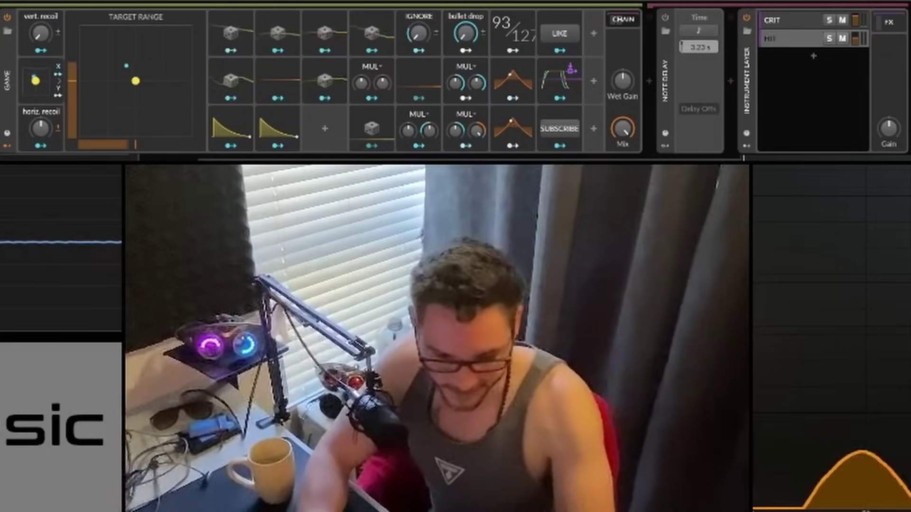
scroll(455, 81, "left", 1)
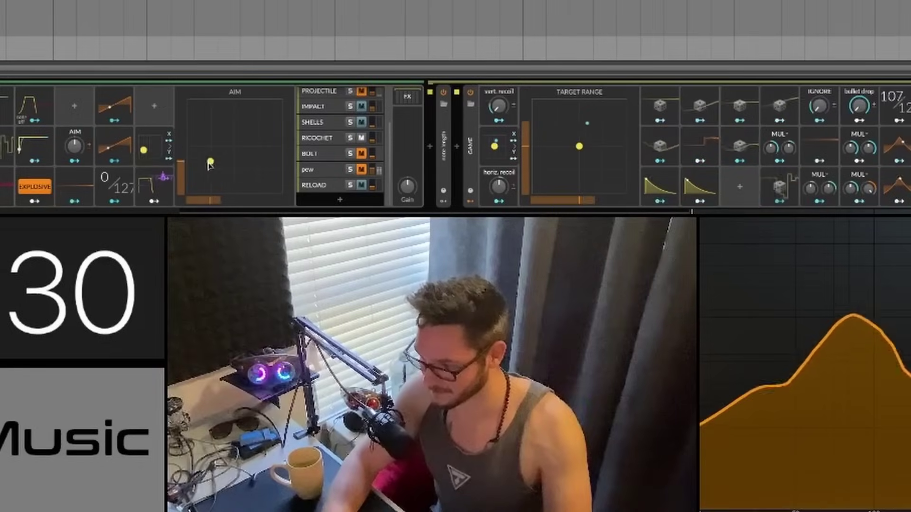
left_click_drag(210, 164, 221, 146)
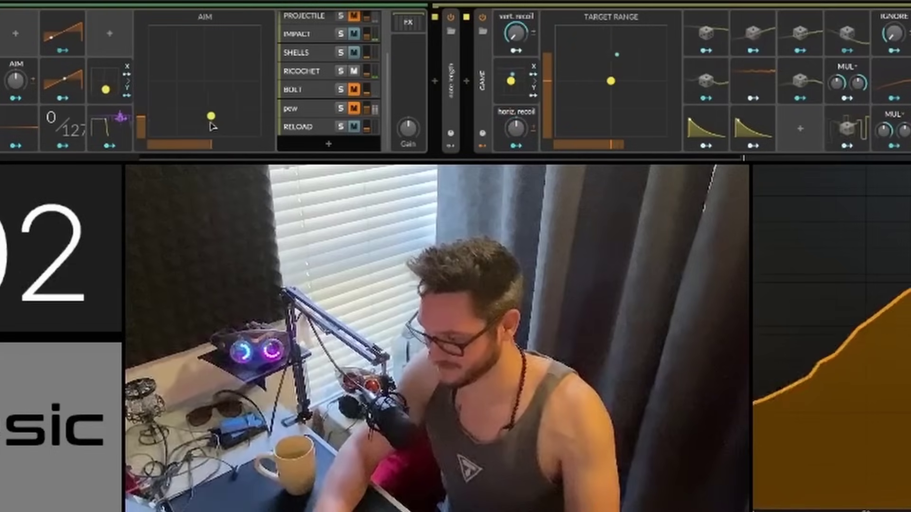
left_click_drag(241, 177, 215, 137)
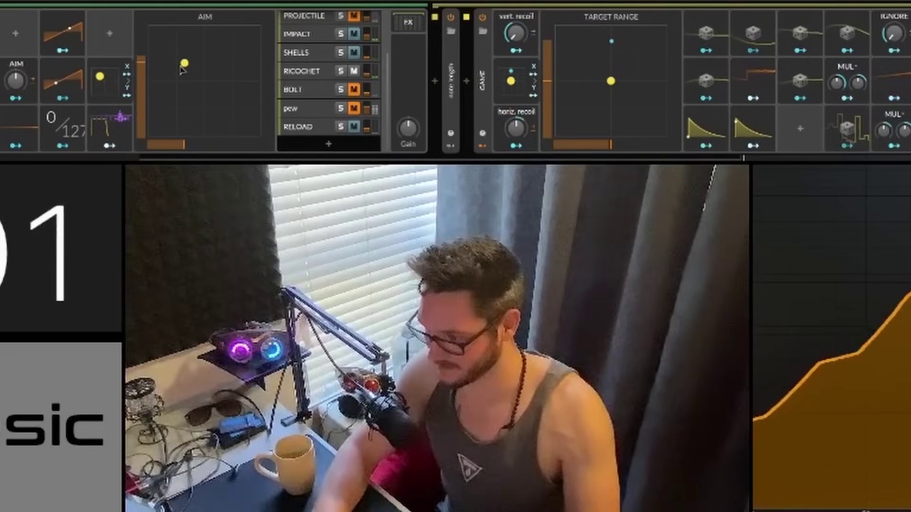
left_click_drag(182, 69, 205, 100)
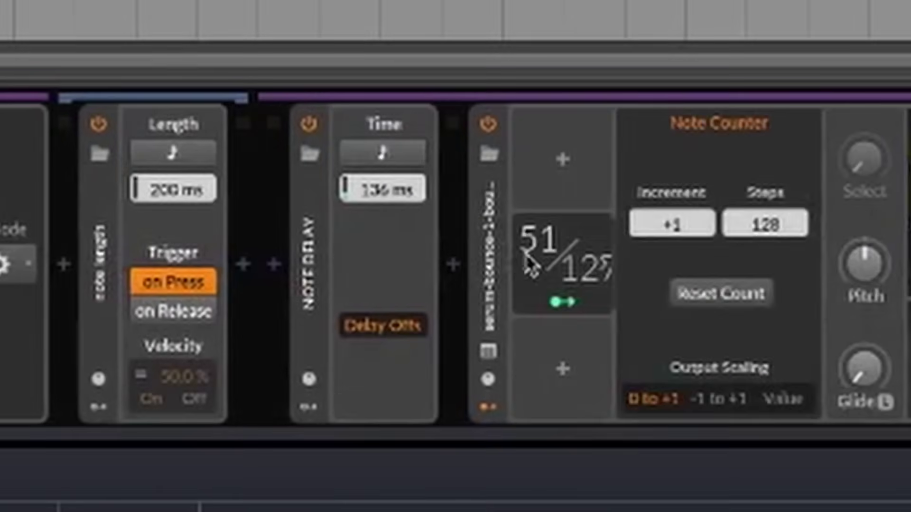
- Inspect the 128-step Note Counter modulator and move the AIM point up and left of the pad's centre
left_click(528, 254)
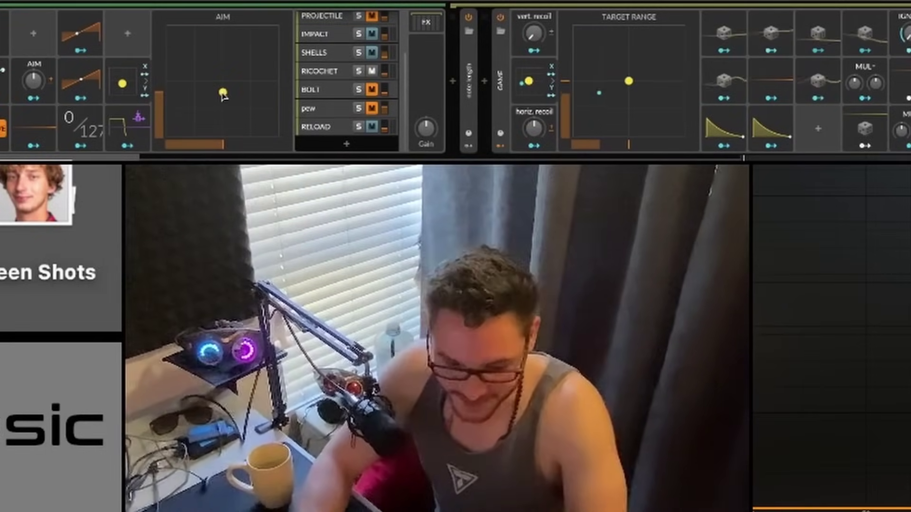
left_click_drag(222, 93, 200, 84)
scroll(76, 112, "left", 1)
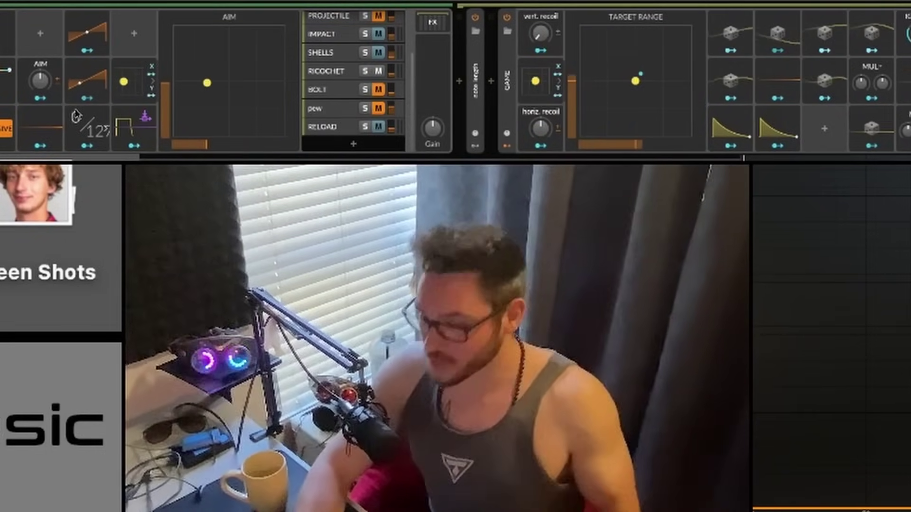
- Toggle the LIKE and SUBSCRIBE switches in the GAME device and move the AIM point to the pad's lower right
scroll(137, 88, "right", 10)
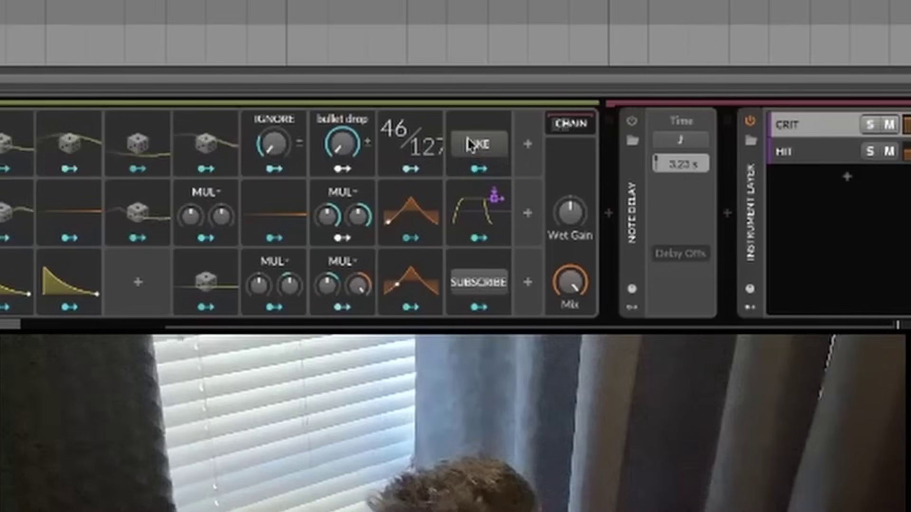
left_click(470, 143)
left_click(476, 284)
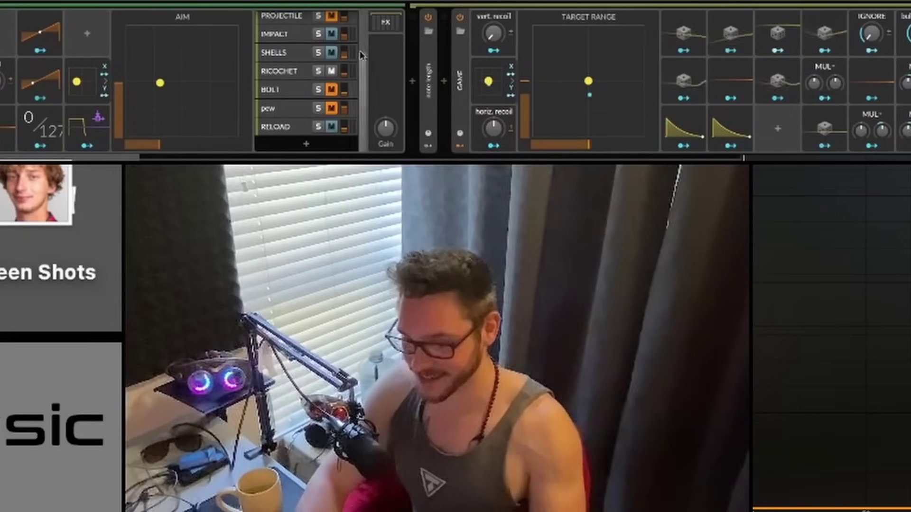
left_click_drag(160, 83, 223, 137)
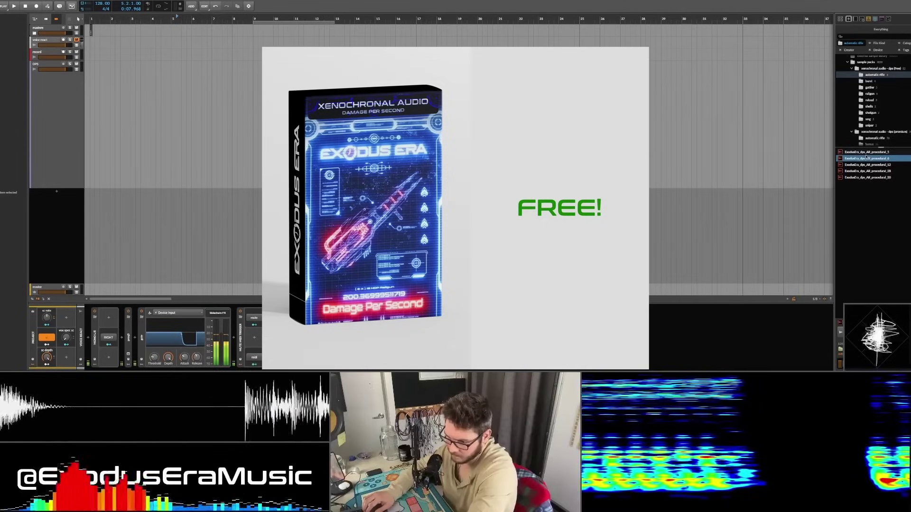
- Audition an automatic rifle sample from the free dps pack and browse its burst and shotgun folders
left_click(882, 178)
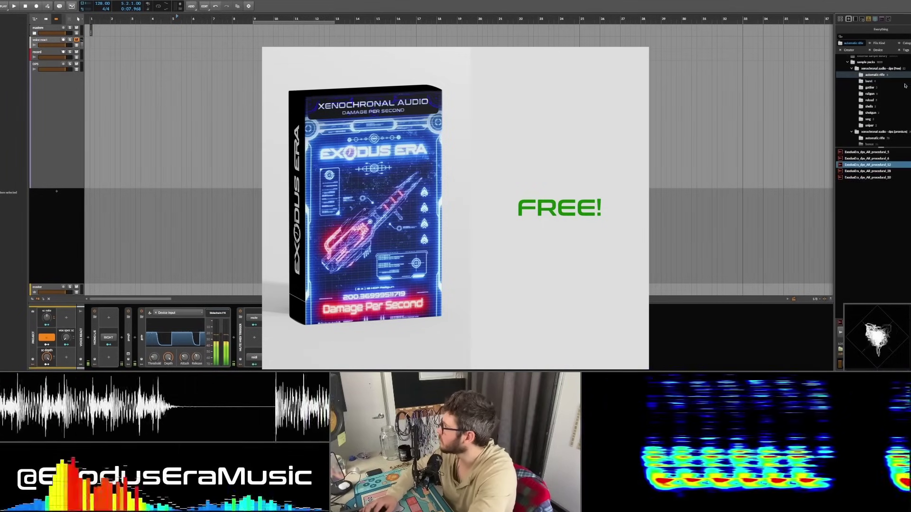
left_click(886, 83)
left_click(871, 113)
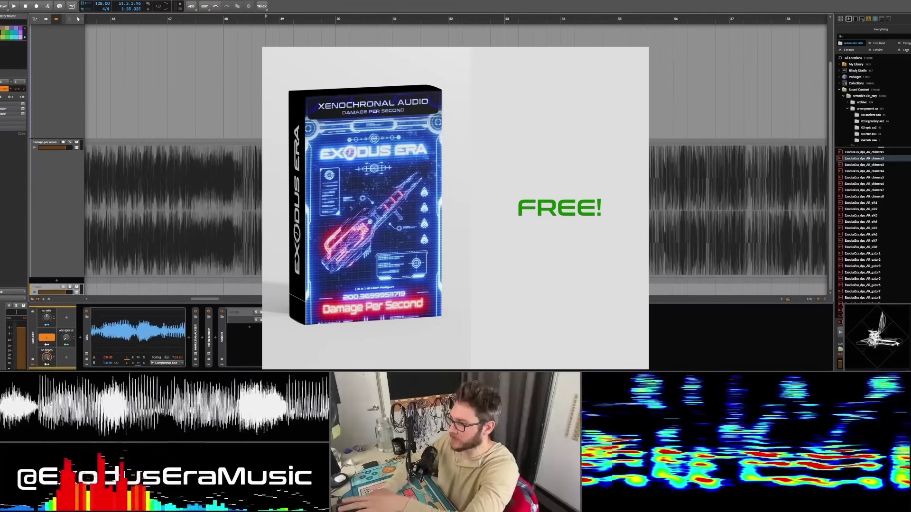
- Play the demo track from around bar 48 and audition a ricochet and a cannon sample from the premium pack
left_click(237, 18)
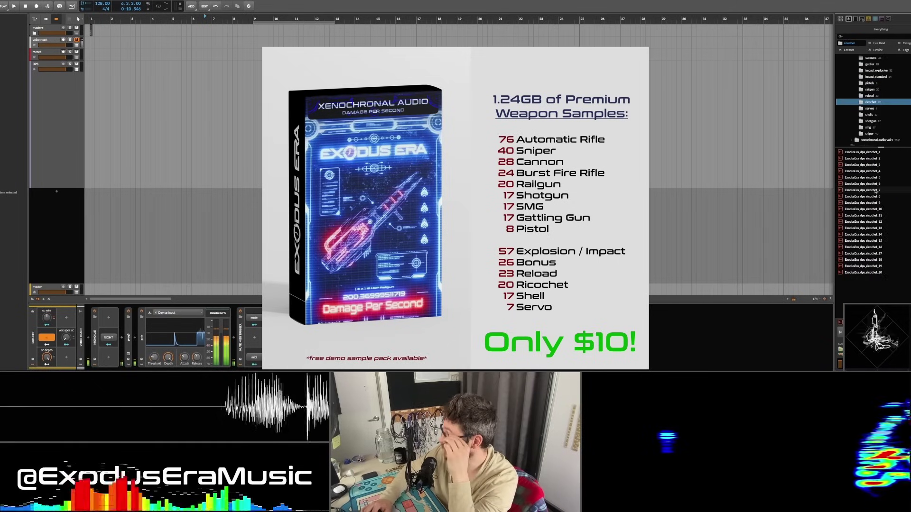
left_click(876, 190)
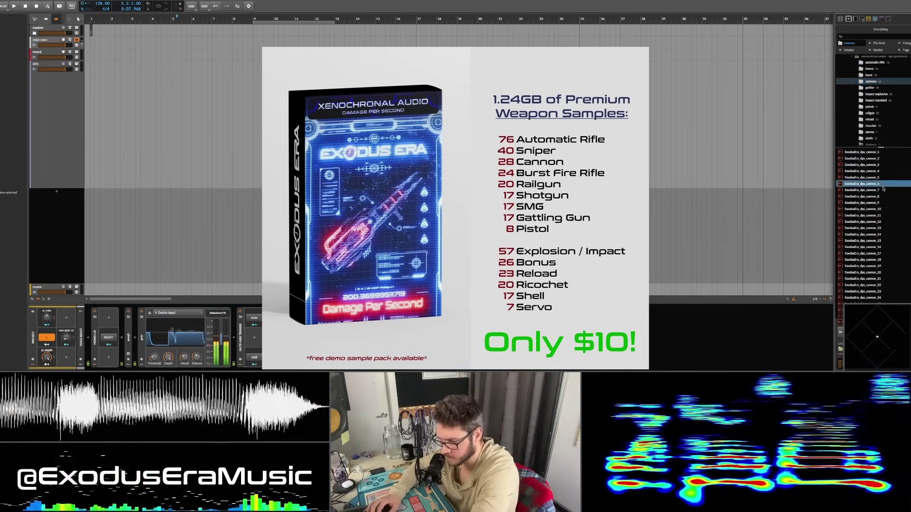
left_click(884, 266)
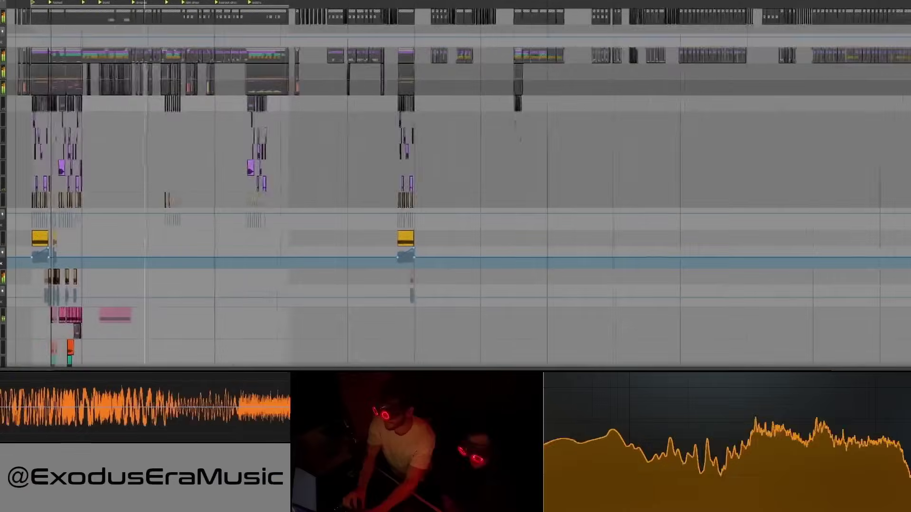
- Survey the whole song arrangement zoomed out, from the upper tracks down to the lowest automation lanes and back up
scroll(455, 185, "down", 5)
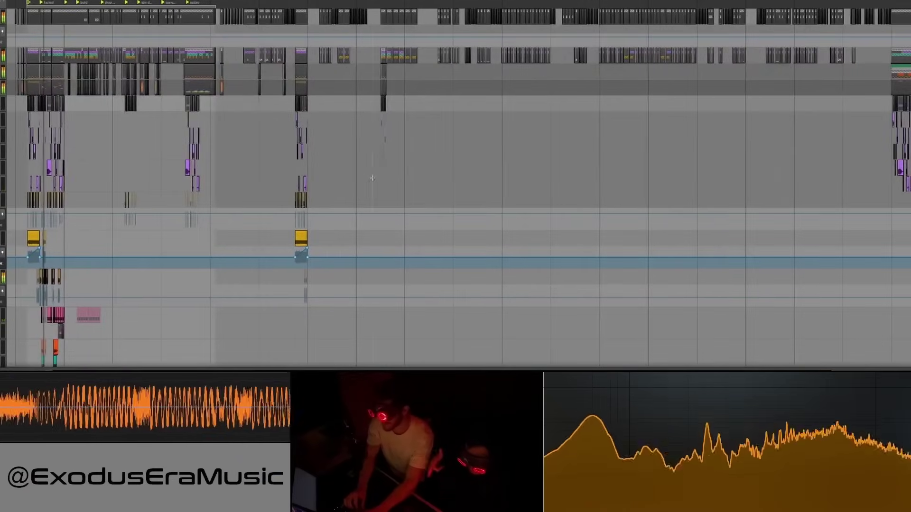
scroll(309, 138, "down", 10)
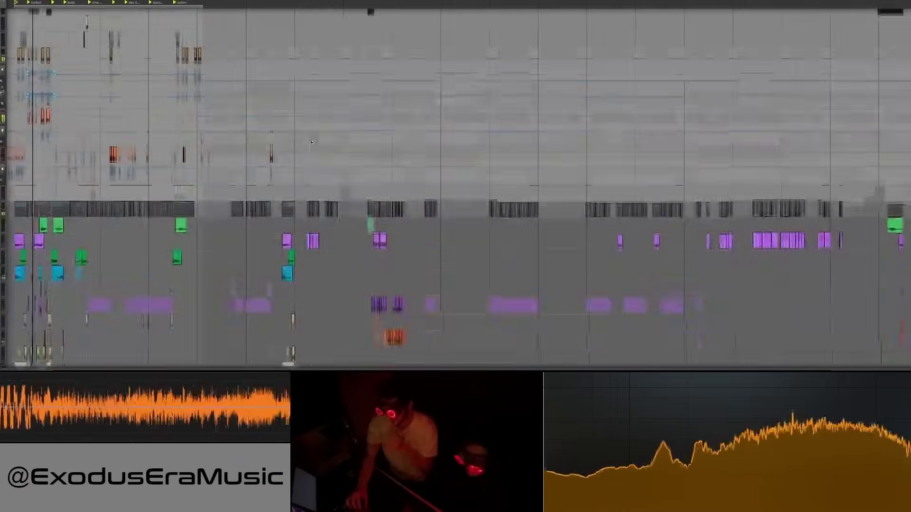
scroll(310, 138, "down", 15)
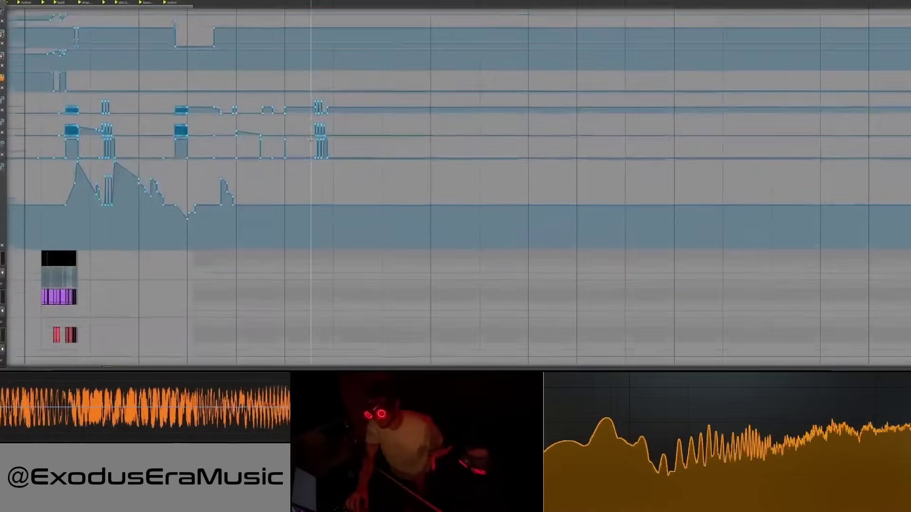
scroll(310, 138, "down", 15)
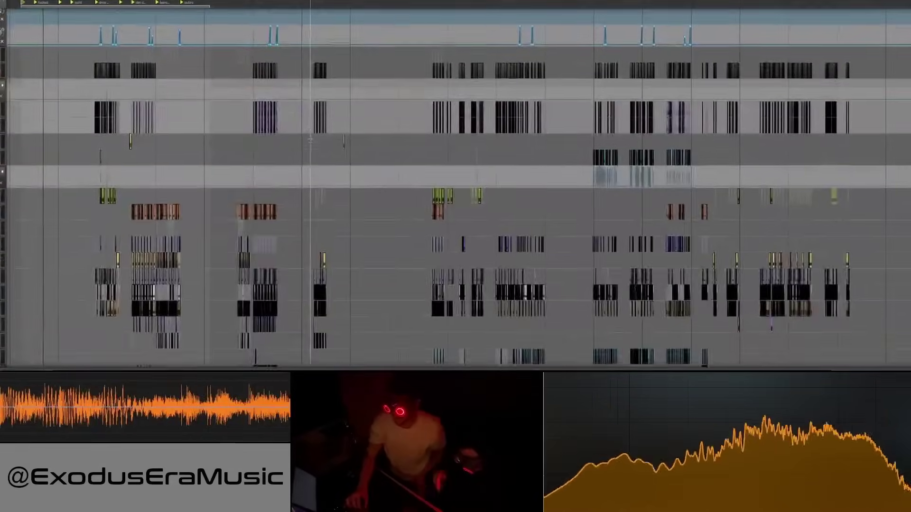
scroll(309, 139, "down", 15)
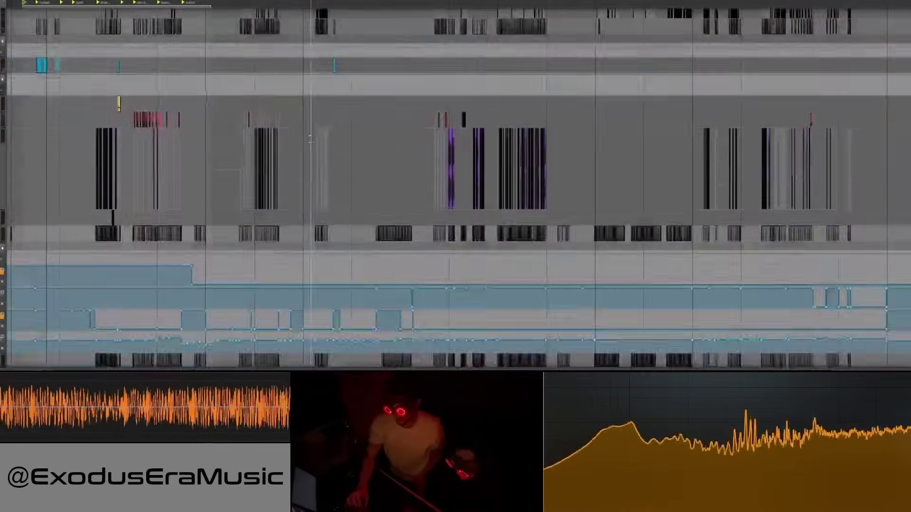
scroll(310, 138, "down", 12)
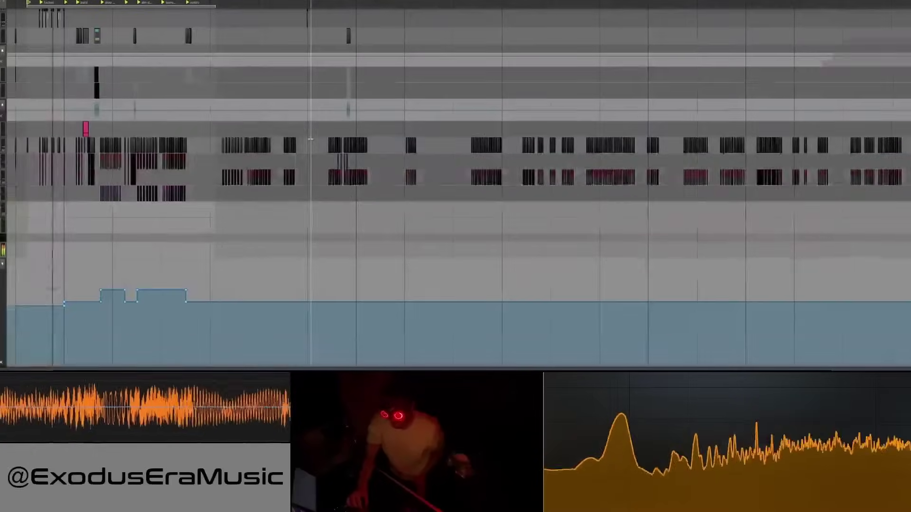
scroll(310, 139, "up", 10)
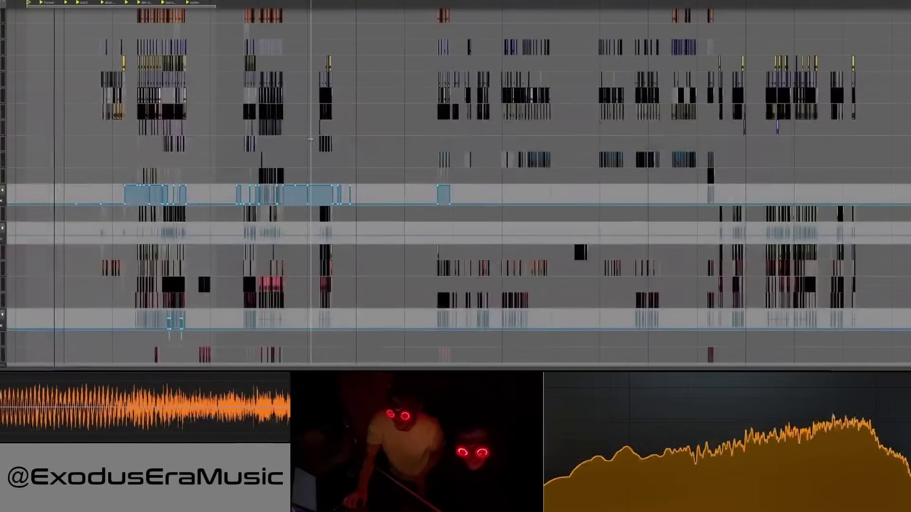
scroll(84, 87, "up", 15)
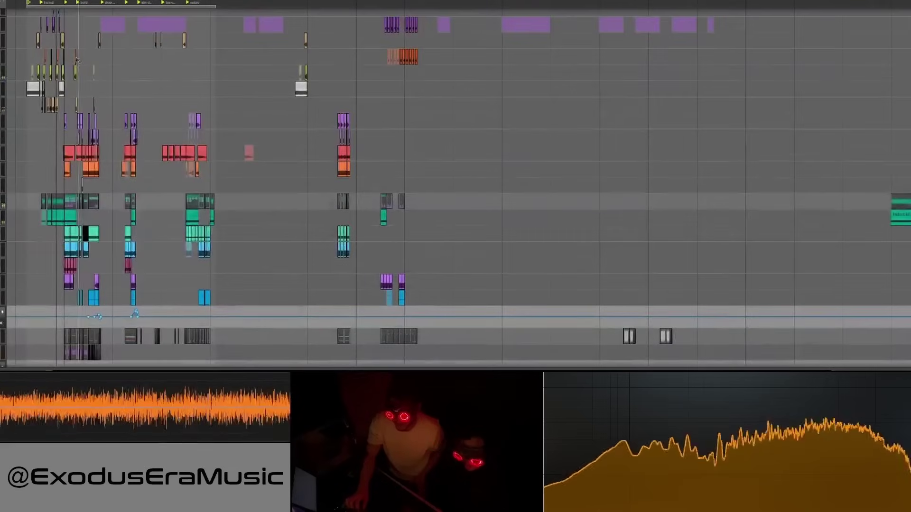
scroll(47, 214, "up", 12)
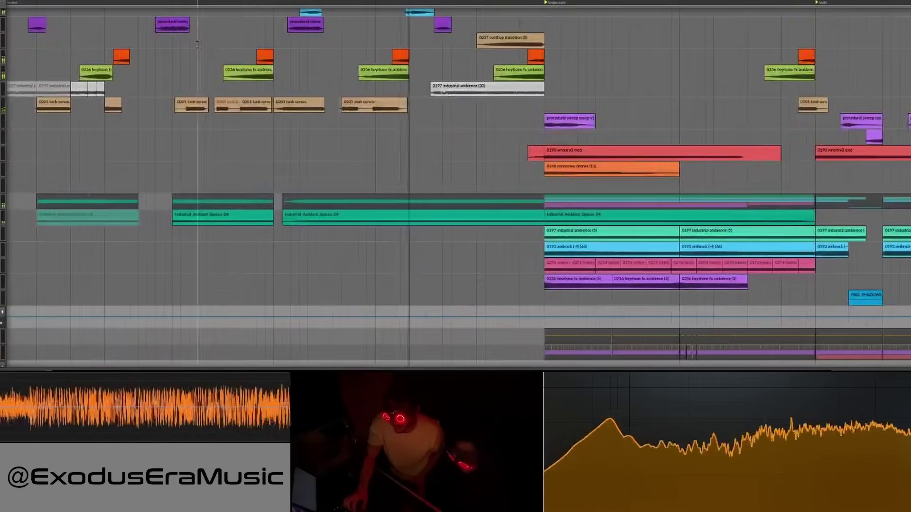
- Examine the sci-fi gun, ambience and vocal clips in the song's opening section with compact track heights
scroll(218, 247, "up", 12)
scroll(235, 275, "up", 8)
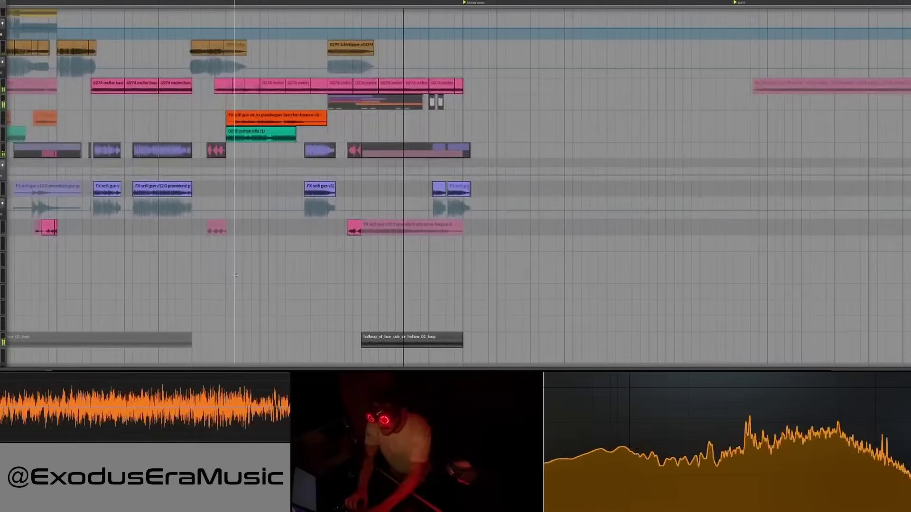
scroll(337, 357, "up", 10)
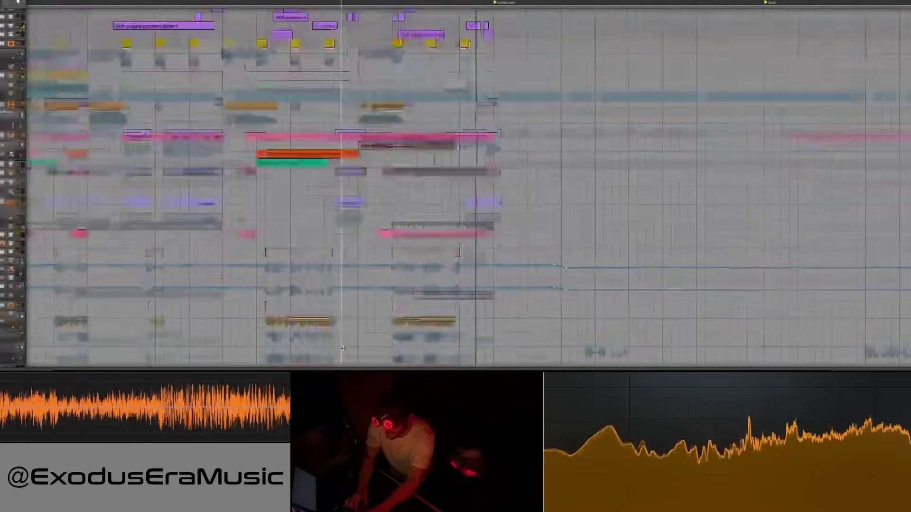
scroll(343, 348, "down", 20)
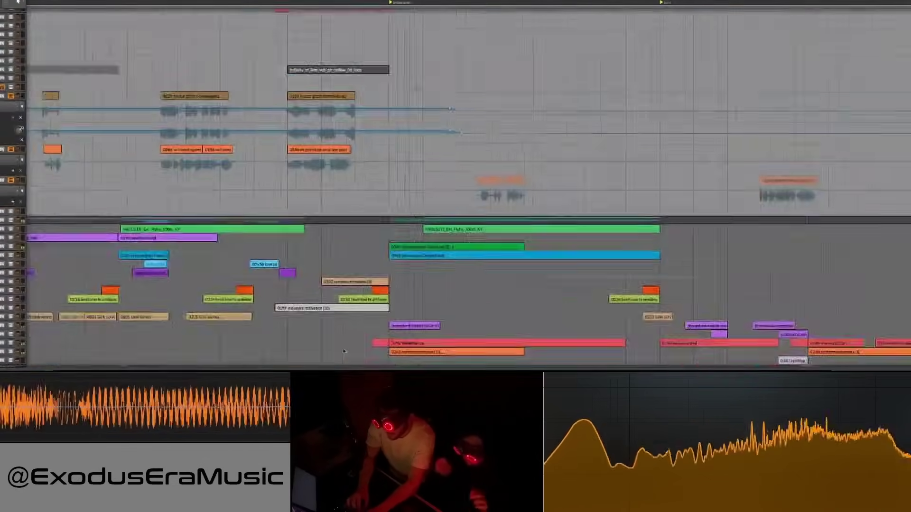
key("shift+t")
- Examine the build section's clips and the automation curves rising towards the first drop
scroll(343, 349, "down", 10)
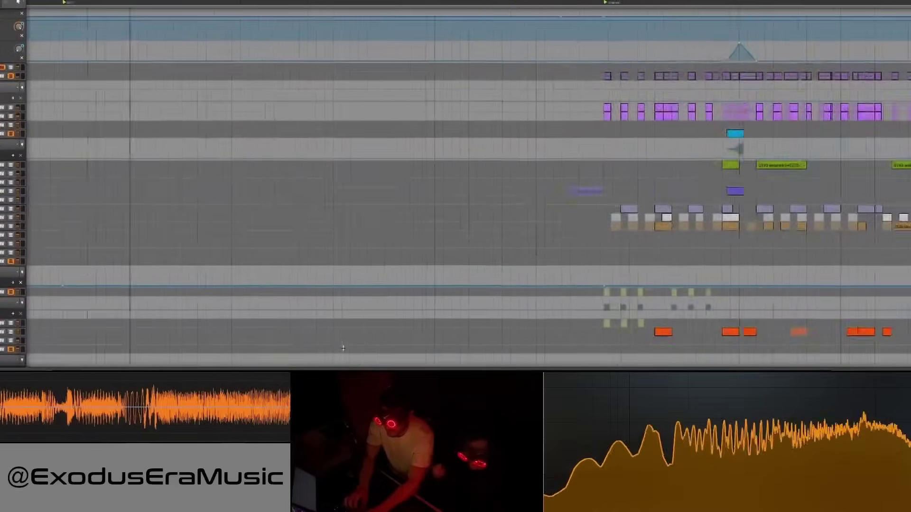
scroll(343, 349, "down", 3)
scroll(343, 349, "left", 4)
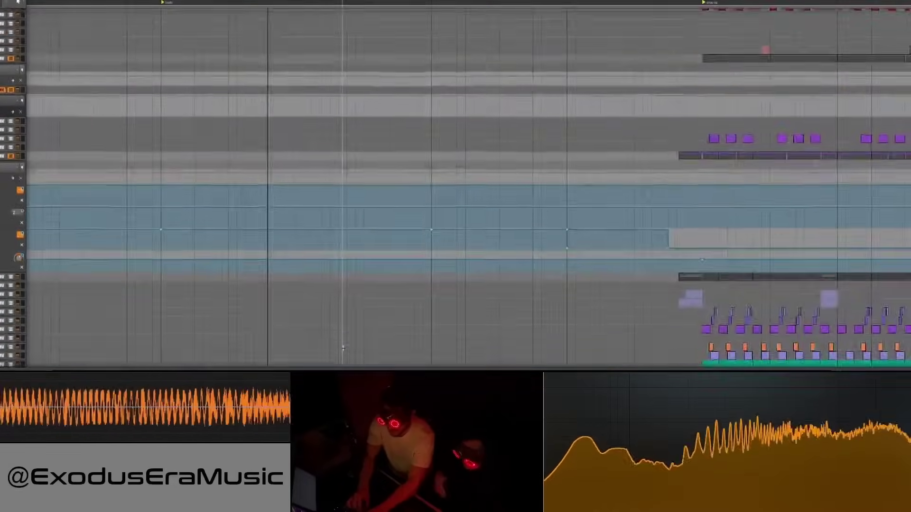
scroll(343, 349, "up", 20)
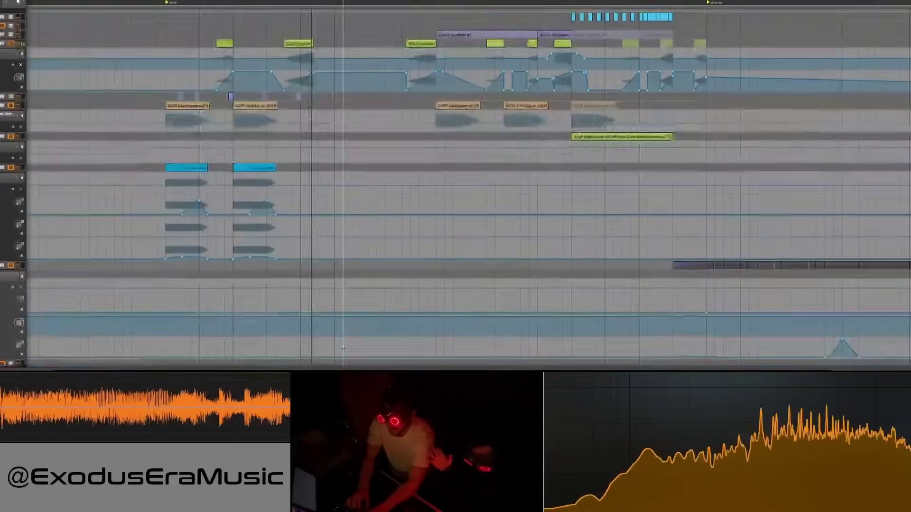
scroll(343, 349, "up", 6)
scroll(343, 348, "right", 2)
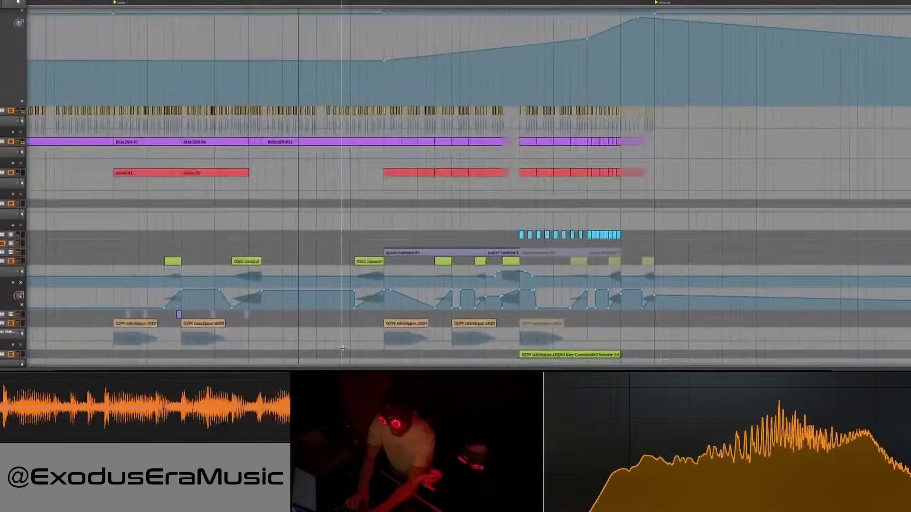
scroll(343, 348, "up", 8)
scroll(343, 348, "right", 3)
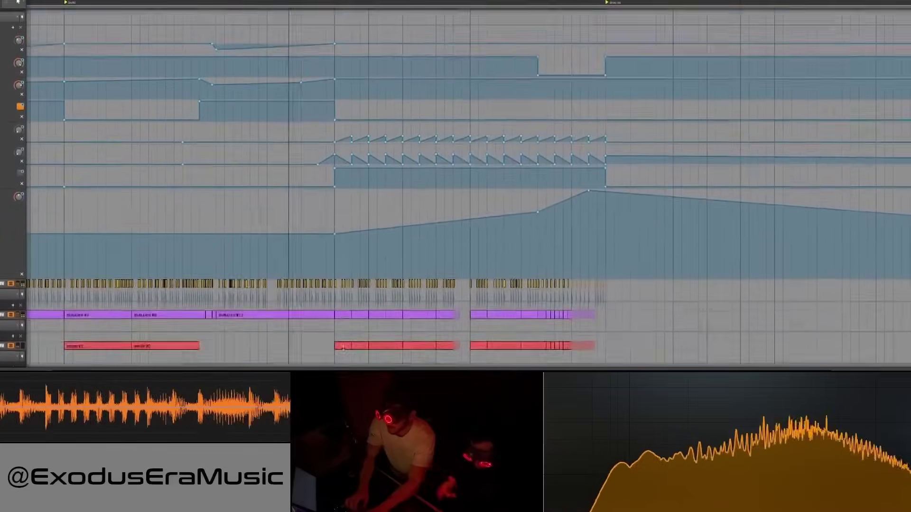
scroll(343, 348, "up", 10)
scroll(343, 348, "right", 5)
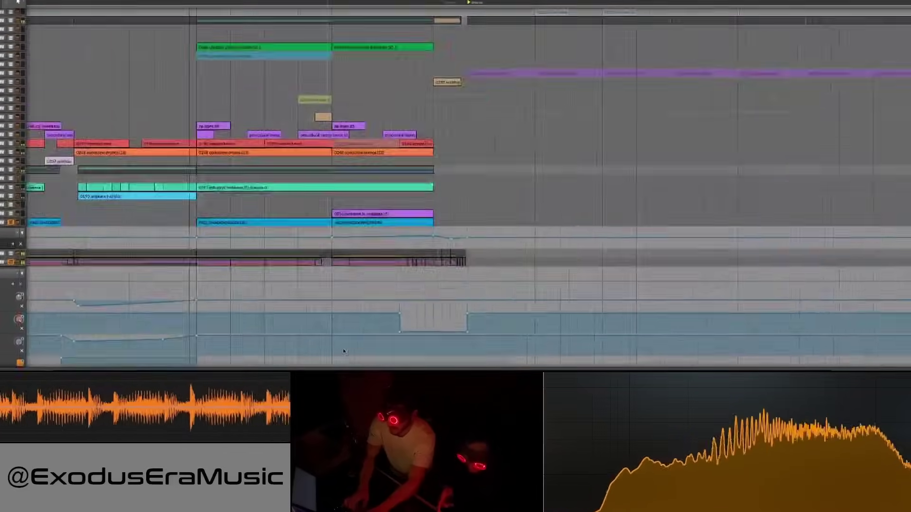
- Follow the playback into the first drop and look through its automation lanes and chopped bass and drum clips
scroll(343, 349, "up", 10)
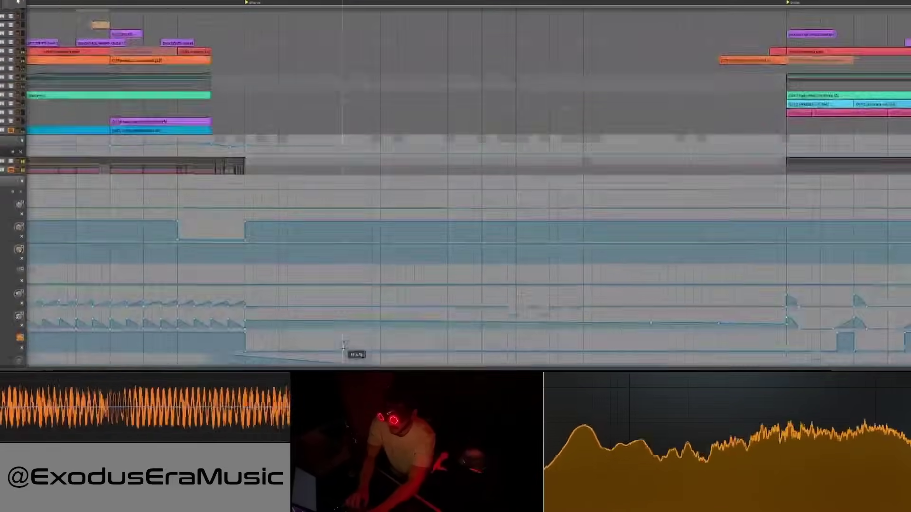
scroll(343, 348, "down", 15)
scroll(343, 348, "right", 1)
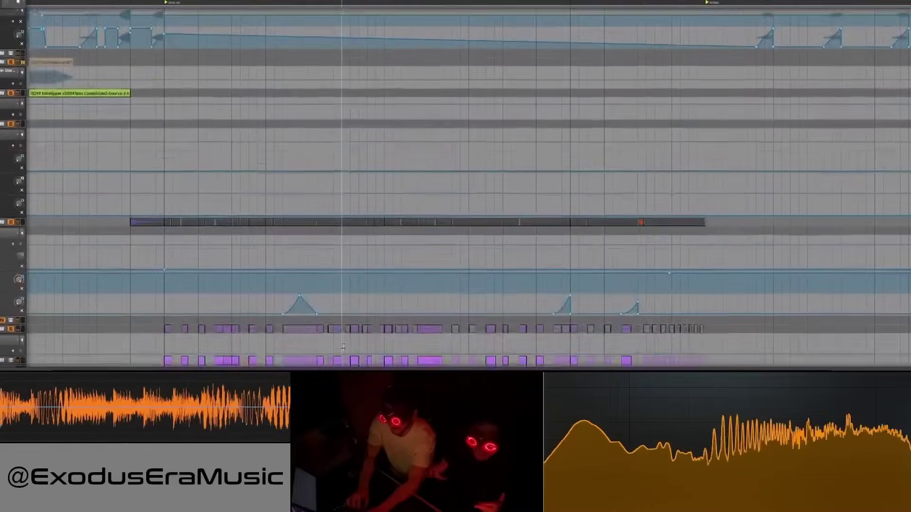
scroll(343, 348, "down", 10)
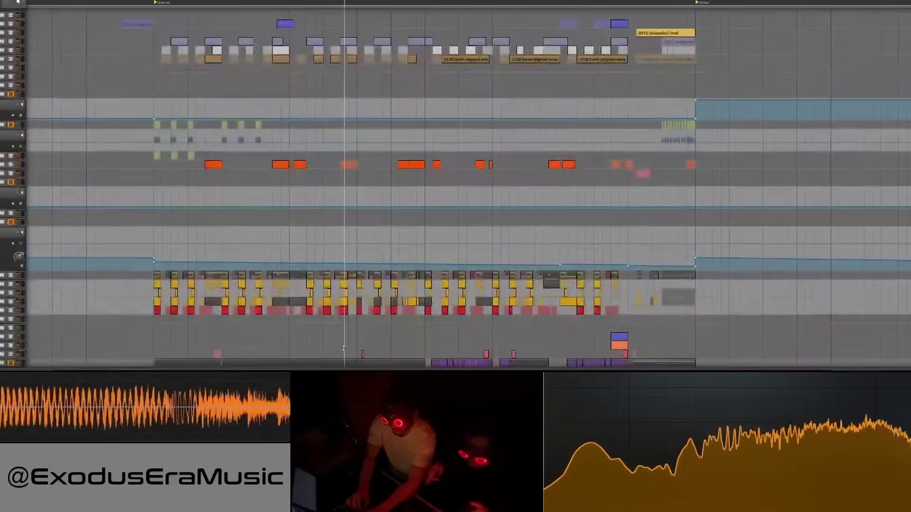
scroll(343, 349, "down", 9)
scroll(343, 349, "left", 2)
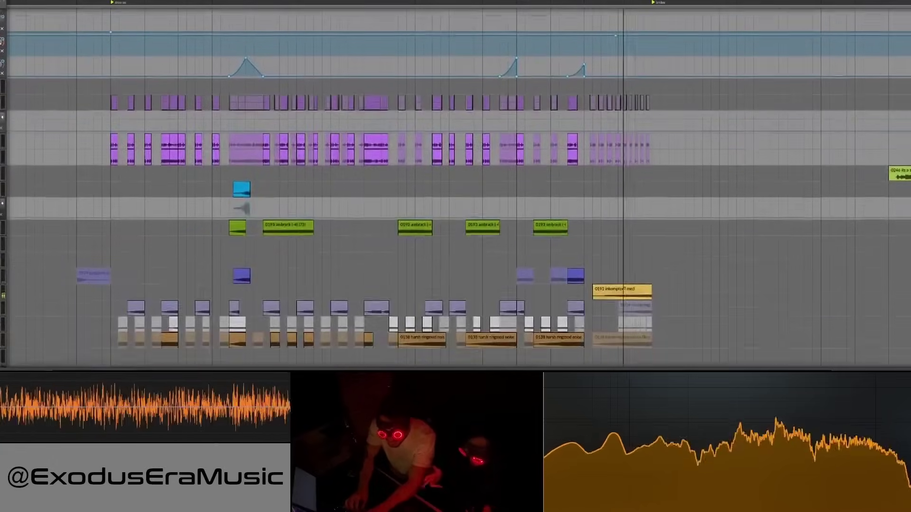
- Examine the first drop's layered noise, drum and sci-fi gun clips up to the break that follows
scroll(167, 225, "down", 1)
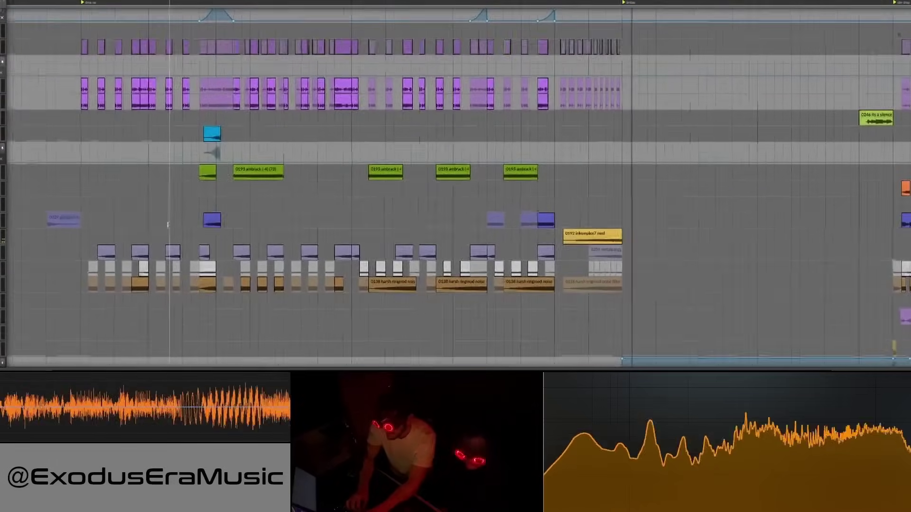
scroll(168, 225, "down", 10)
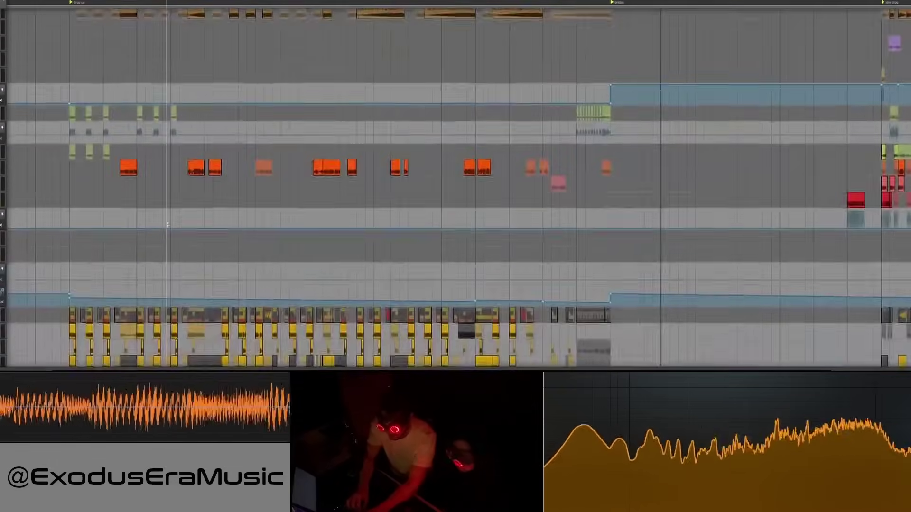
scroll(168, 225, "down", 7)
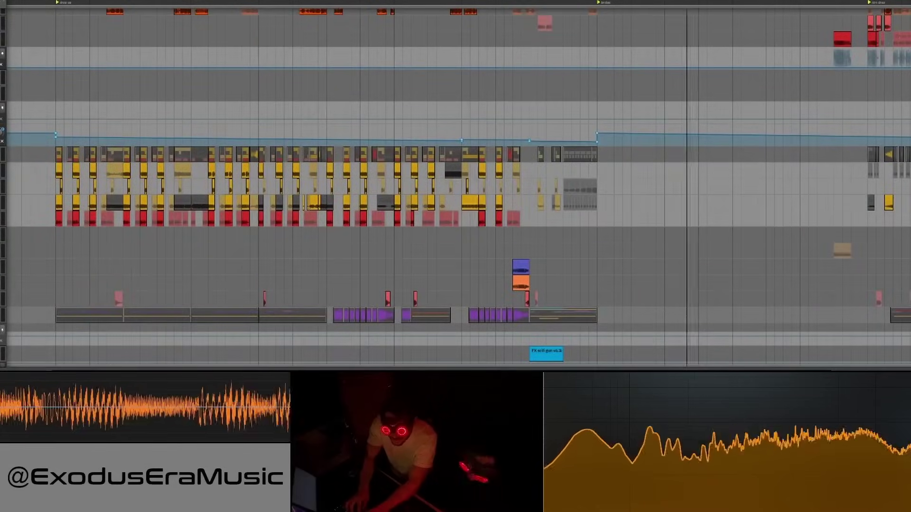
scroll(456, 190, "down", 5)
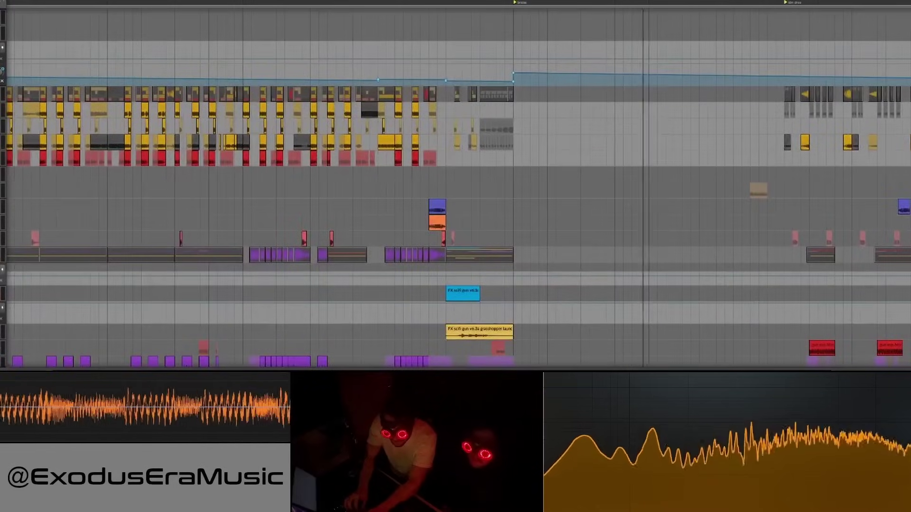
scroll(90, 239, "down", 10)
scroll(90, 239, "right", 10)
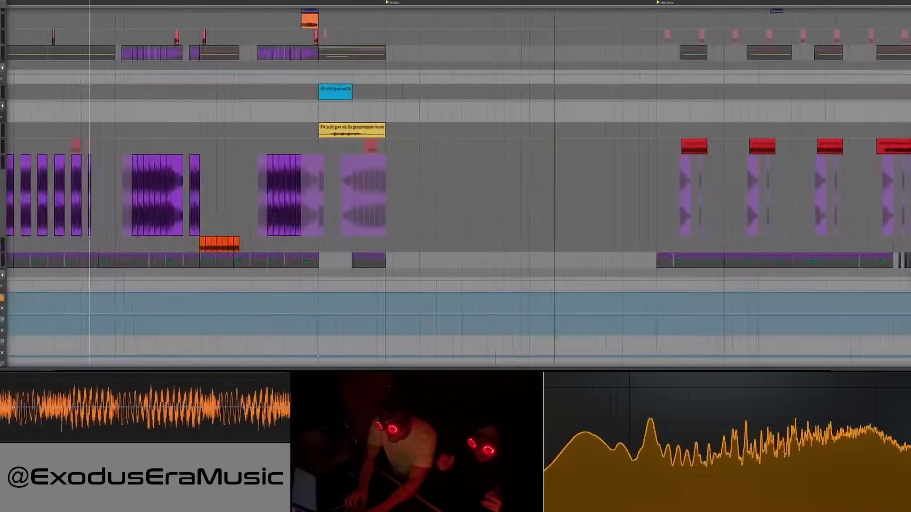
scroll(90, 238, "up", 3)
scroll(90, 239, "up", 18)
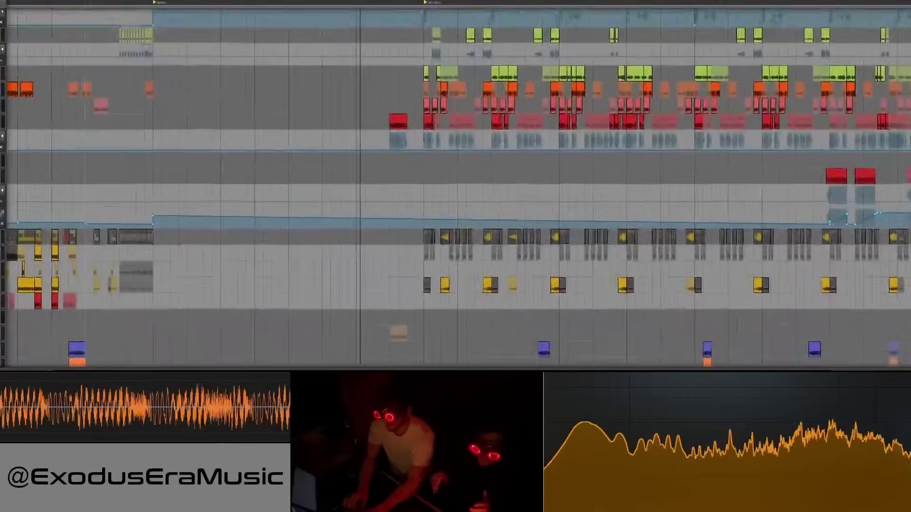
- Review the two later drops and the outro across the tracks with the timeline zoomed out
scroll(90, 239, "up", 6)
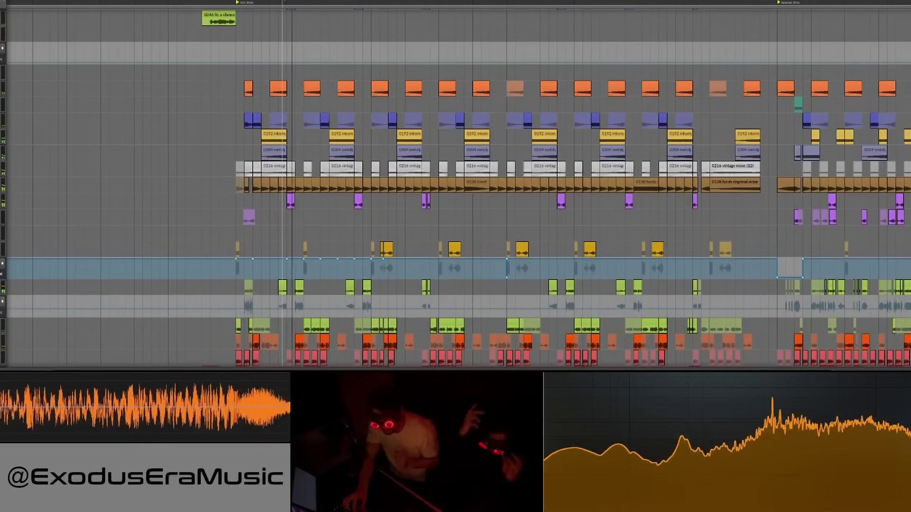
left_click_drag(285, 0, 253, 1)
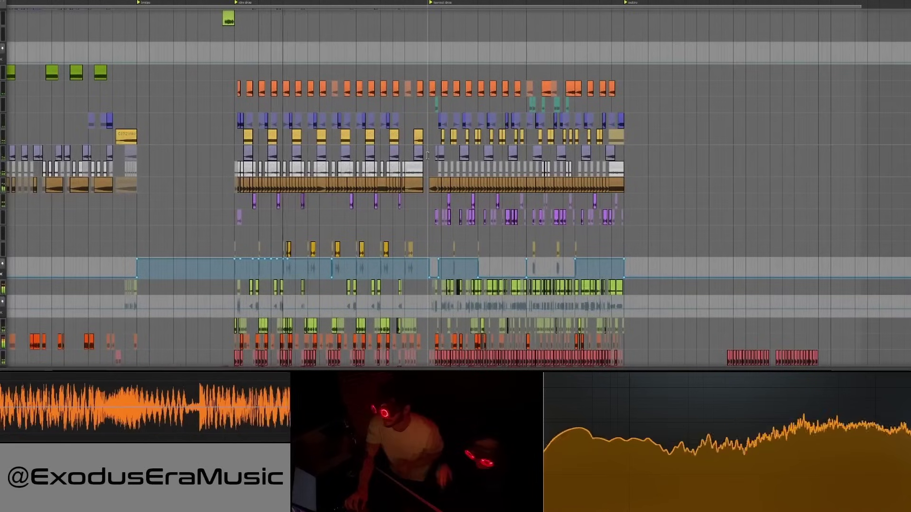
left_click_drag(470, 231, 467, 222)
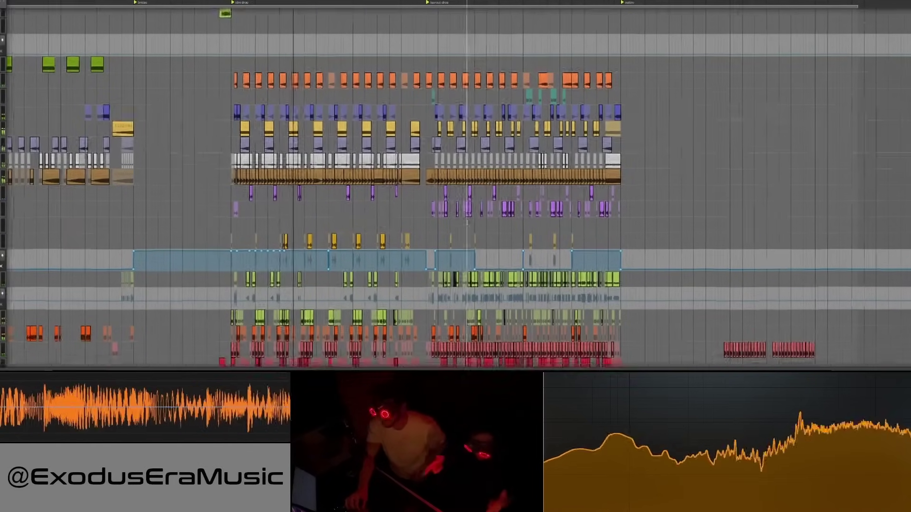
scroll(467, 223, "down", 5)
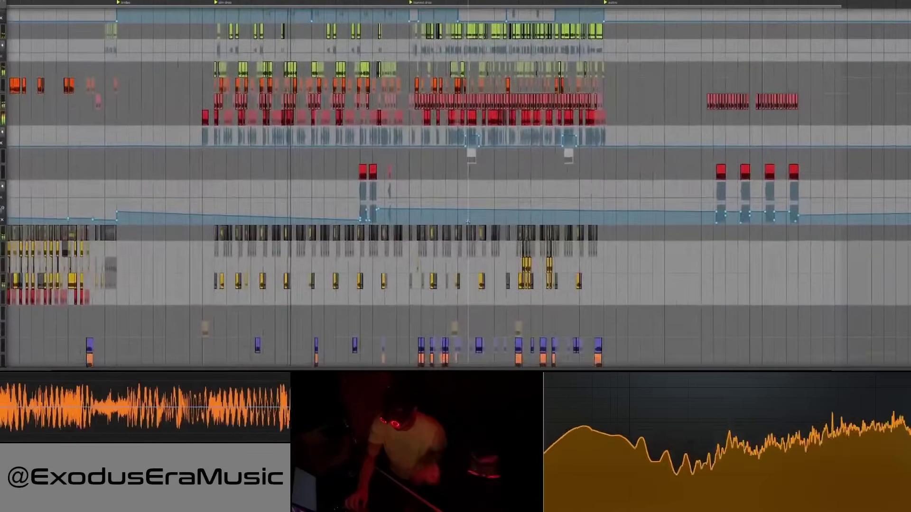
scroll(467, 222, "down", 3)
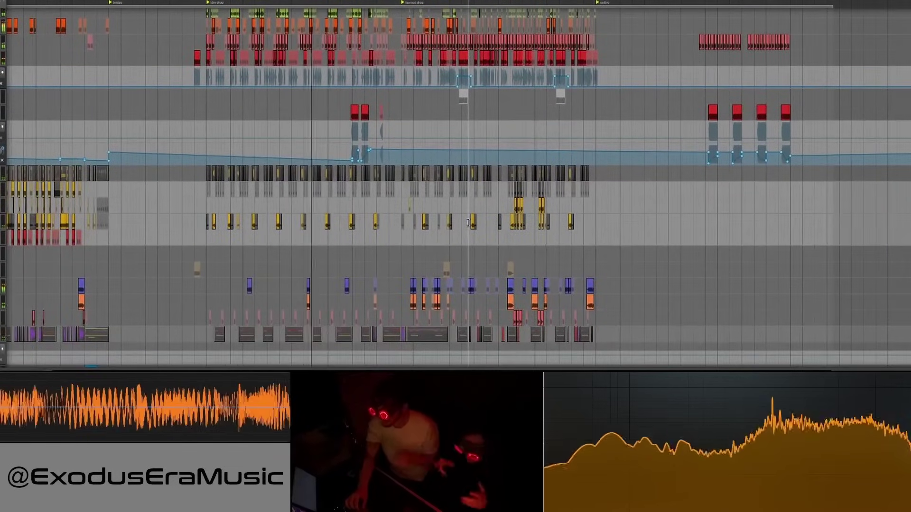
scroll(468, 223, "down", 10)
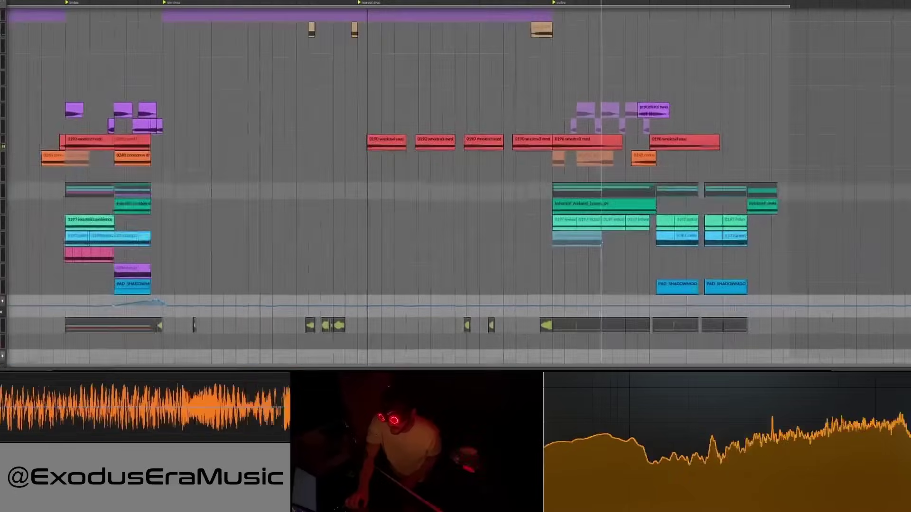
scroll(603, 248, "up", 5)
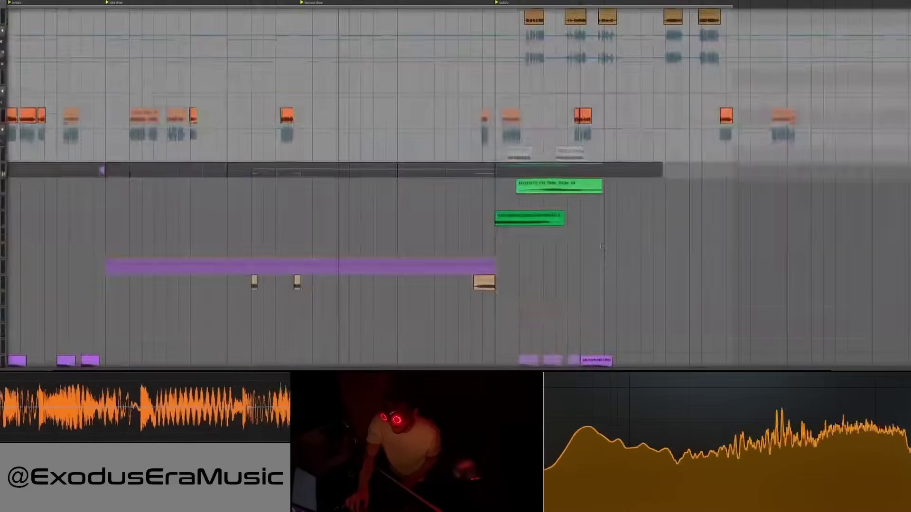
- Review the whole arrangement's clip layers, volume automation and drum tracks around the later drops and the outro
scroll(602, 246, "up", 15)
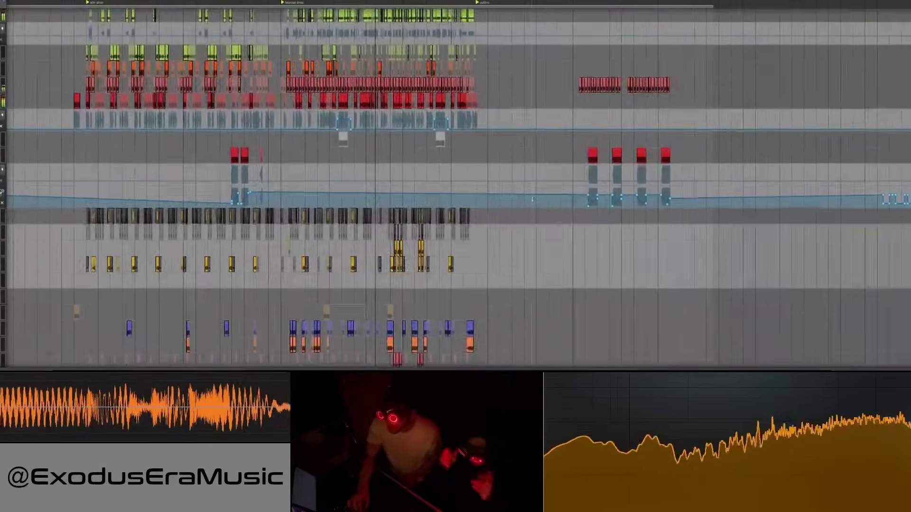
scroll(532, 199, "down", 5)
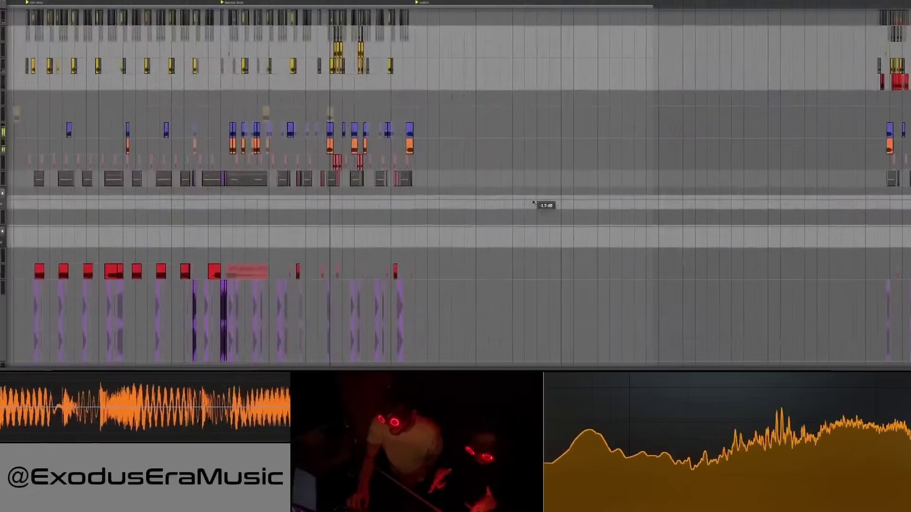
scroll(533, 202, "down", 5)
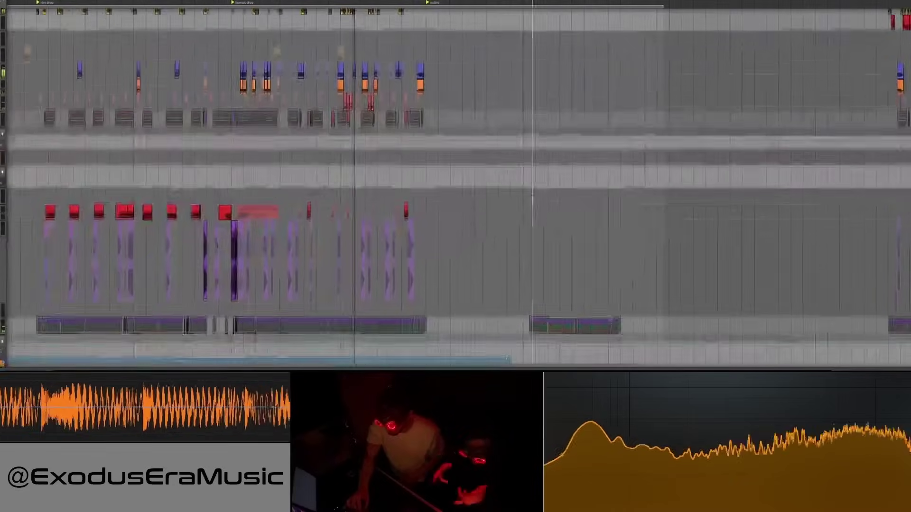
scroll(532, 199, "down", 15)
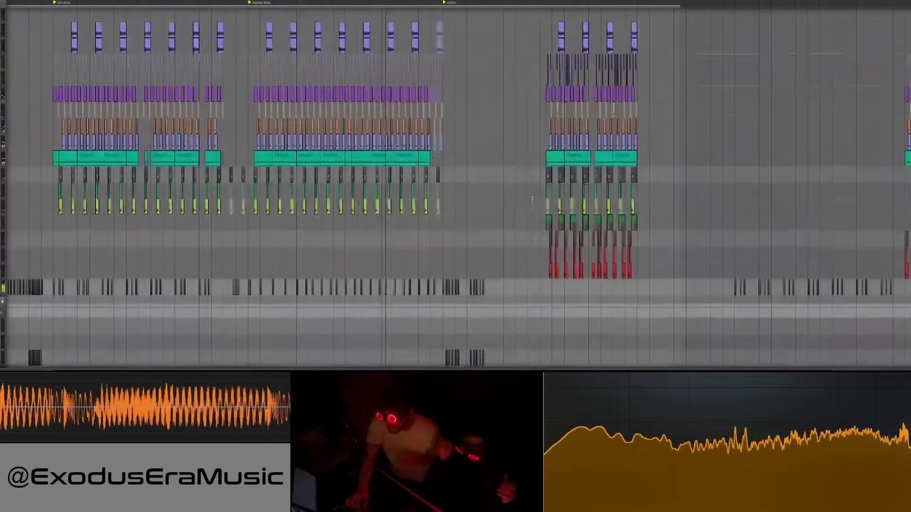
scroll(532, 200, "up", 20)
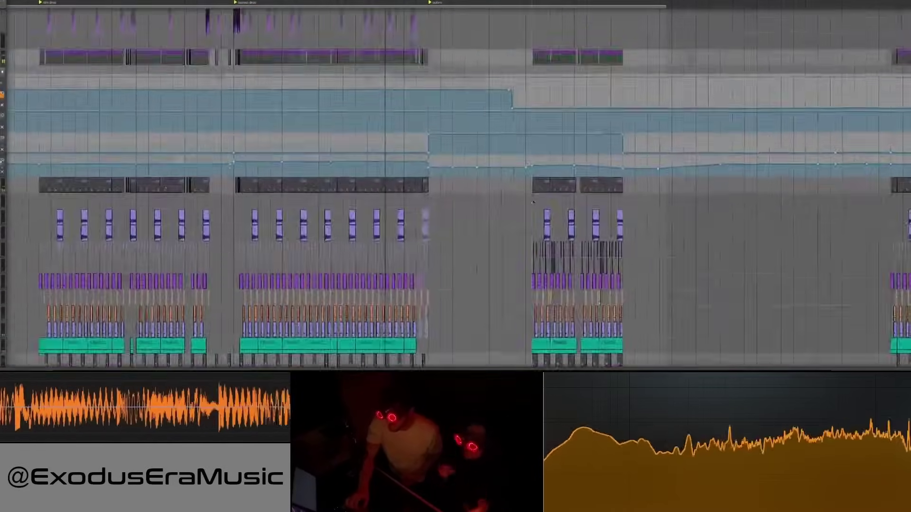
scroll(533, 203, "up", 2)
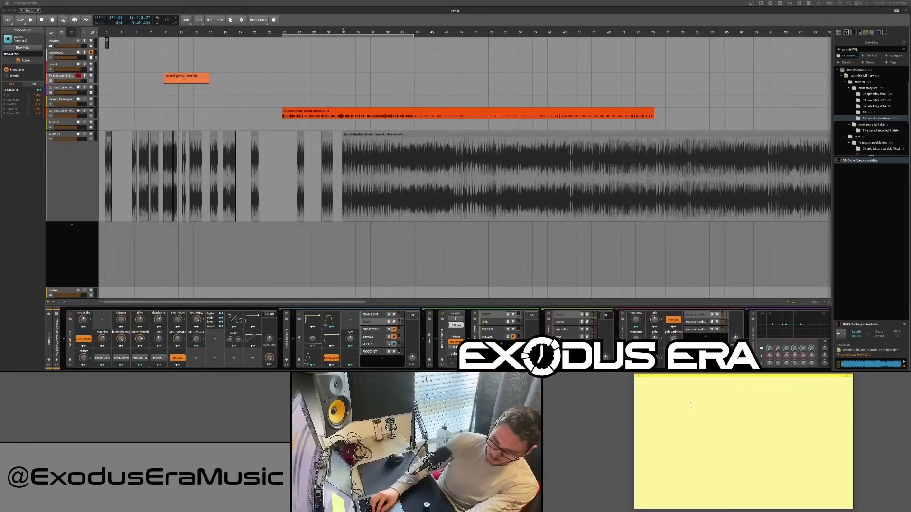
- Add "Better Reload w Mag changing sounds" as the first entry in the sticky note
type("Better Reload w")
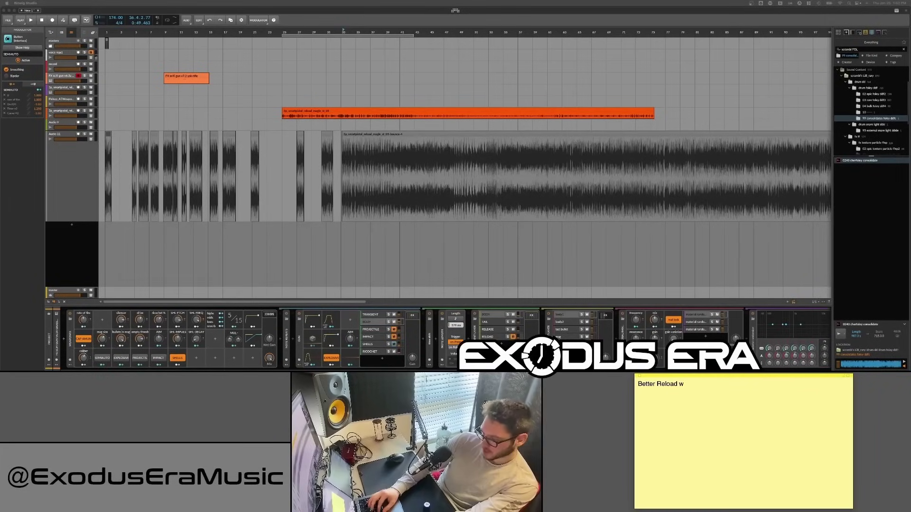
type(" Mag changing sounds")
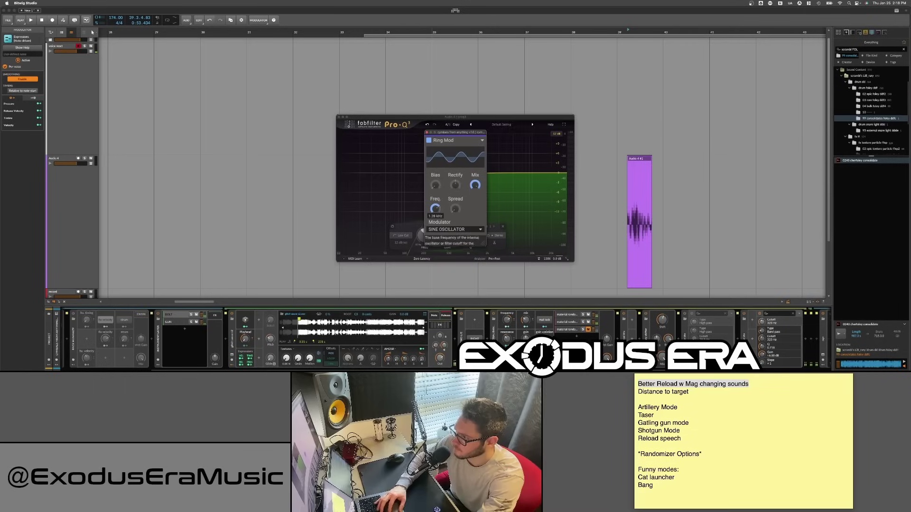
- Raise the Ring Mod frequency and turn down the servo modulation amount in the sound chain
left_click_drag(435, 209, 436, 200)
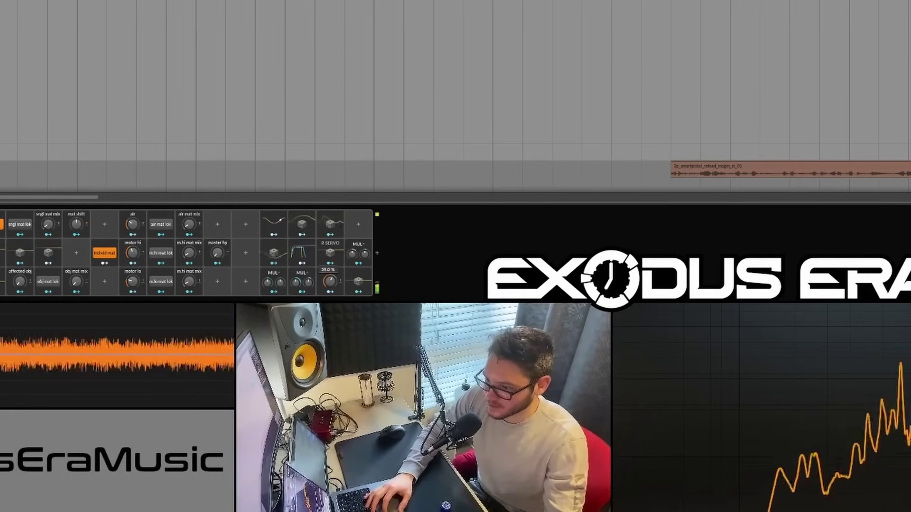
left_click_drag(332, 286, 332, 328)
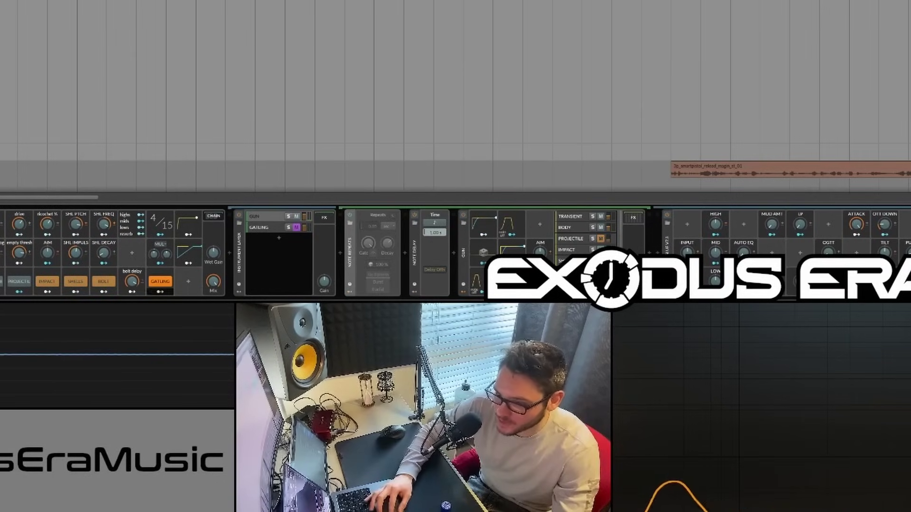
- Select the Gatling layer and shift the playback position in the body layer's glitch sample
left_click(265, 231)
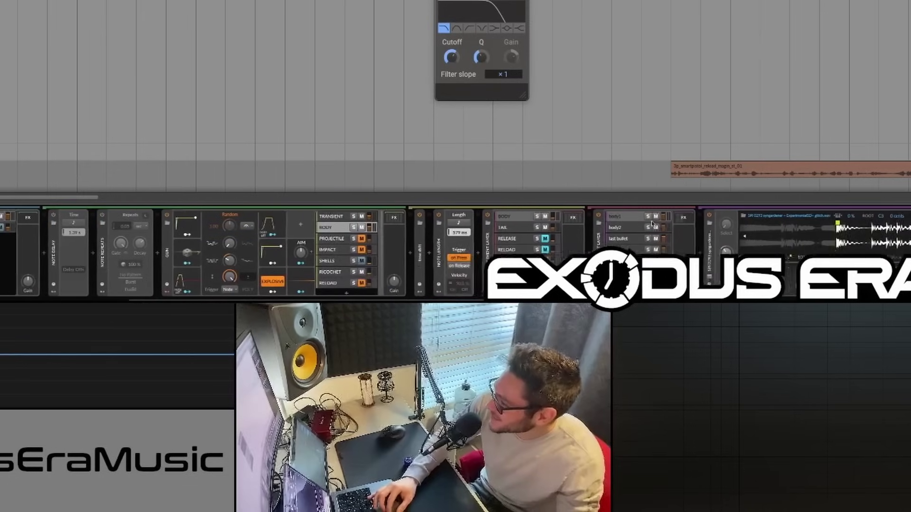
left_click_drag(818, 236, 784, 230)
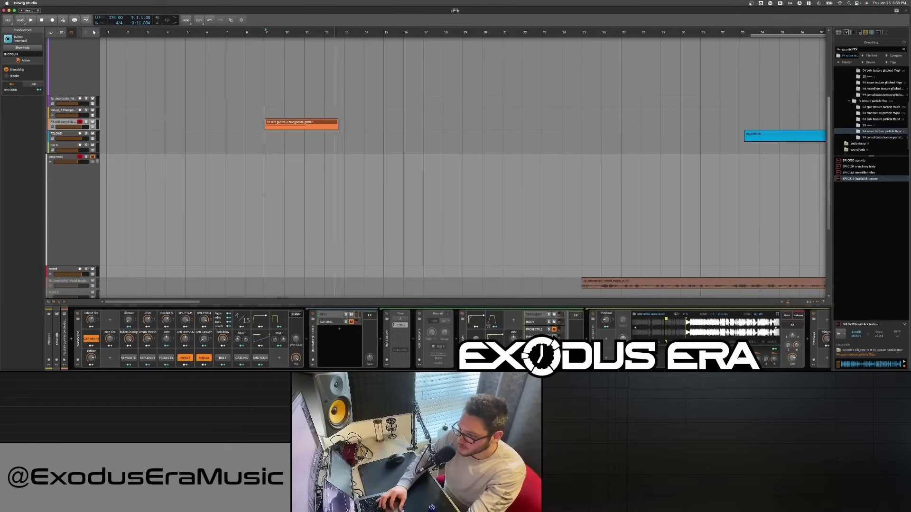
- Add a Distortion device after the gun's noise glitch sampler, set it to Foldback and increase its Spread
left_click(325, 315)
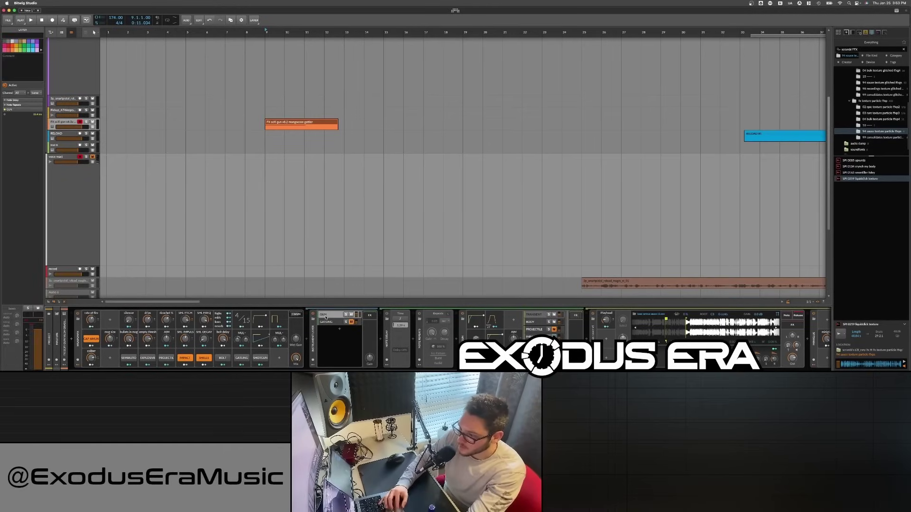
left_click(531, 322)
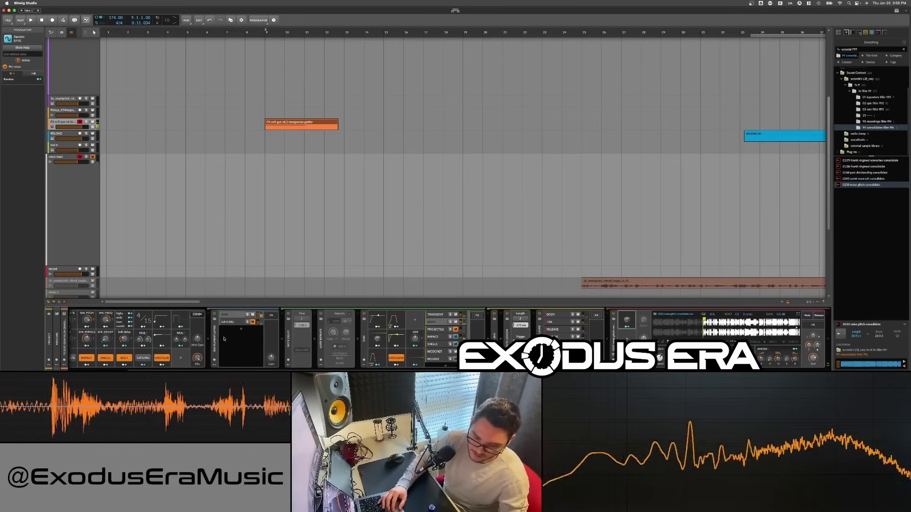
scroll(224, 339, "right", 5)
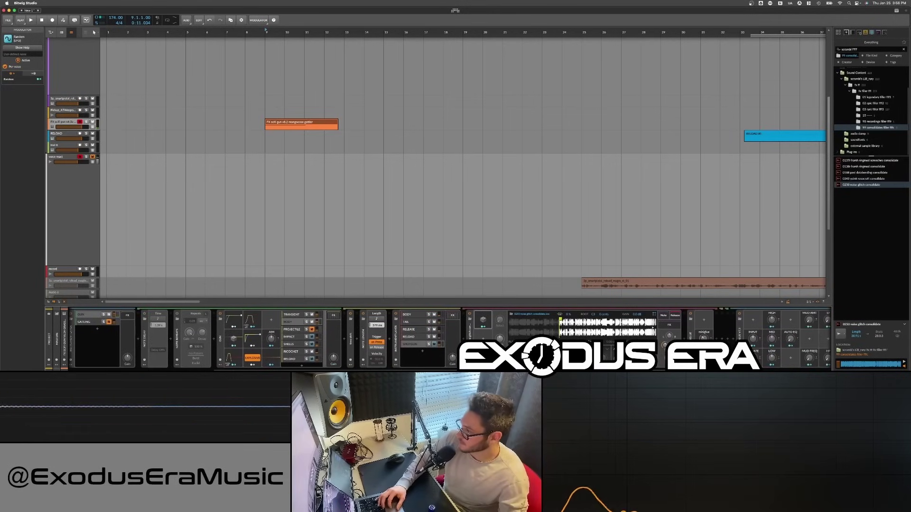
left_click(684, 338)
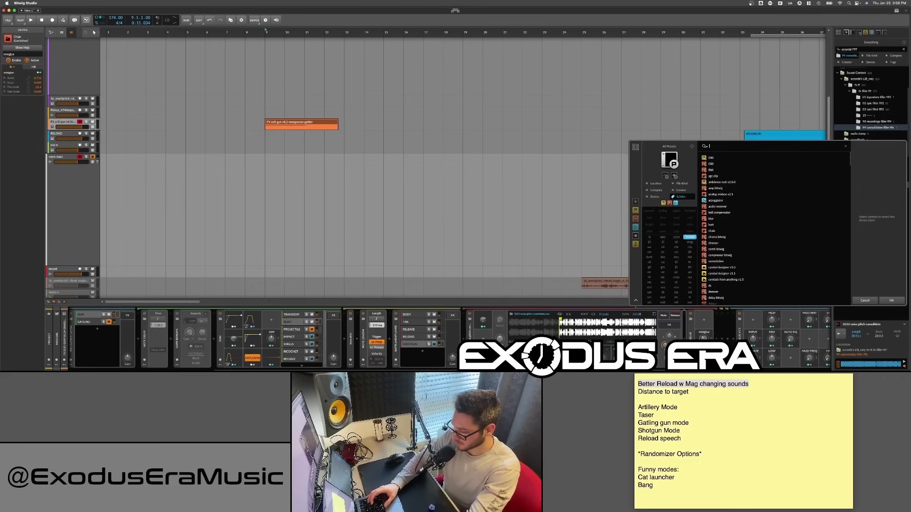
type("dist")
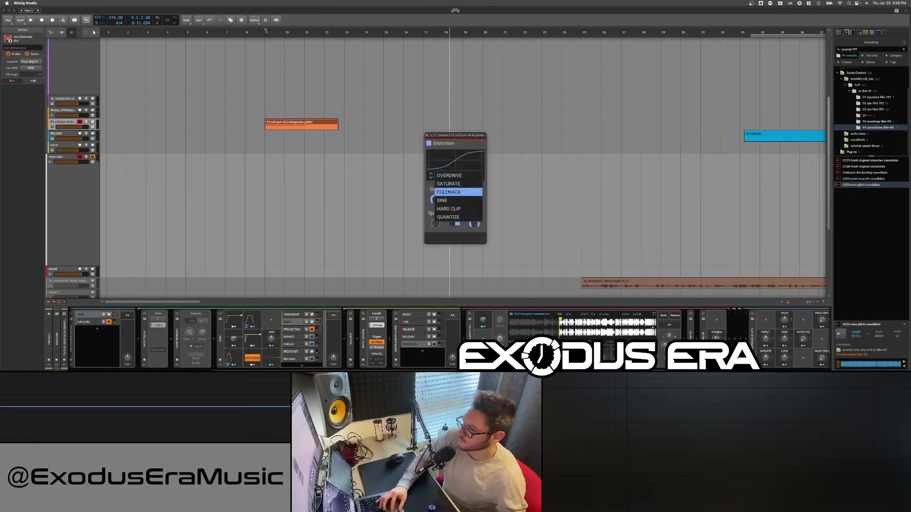
left_click(451, 192)
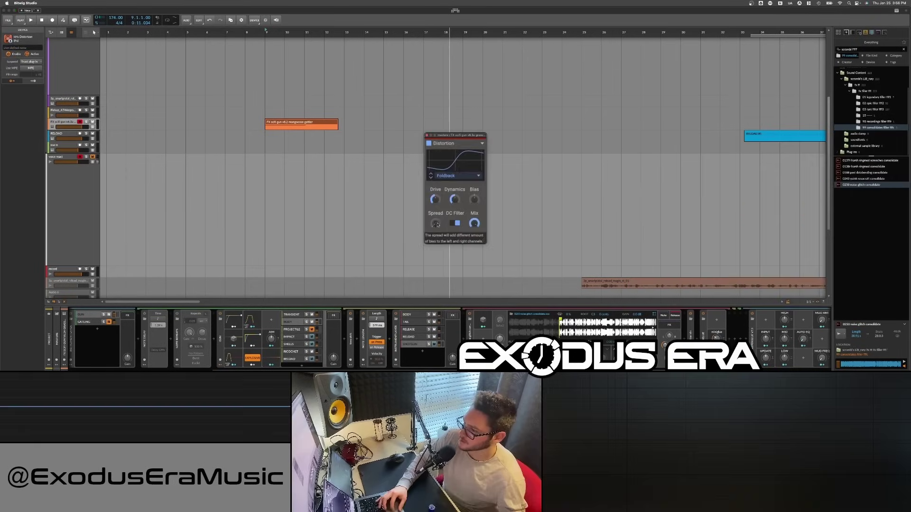
left_click_drag(437, 224, 437, 202)
left_click(427, 135)
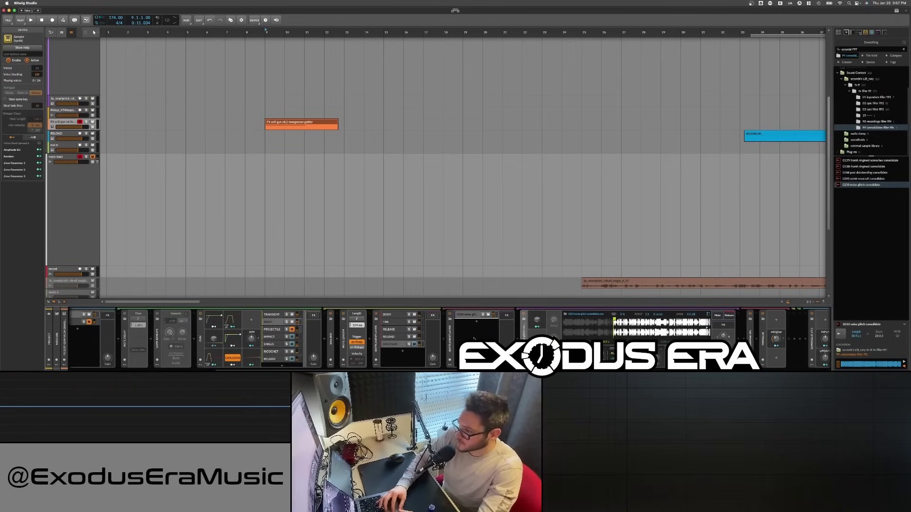
- Layer a static noise sample alongside the noise glitch sampler and move the glitch sample's start point further in
left_click_drag(472, 338, 473, 338)
left_click(864, 197)
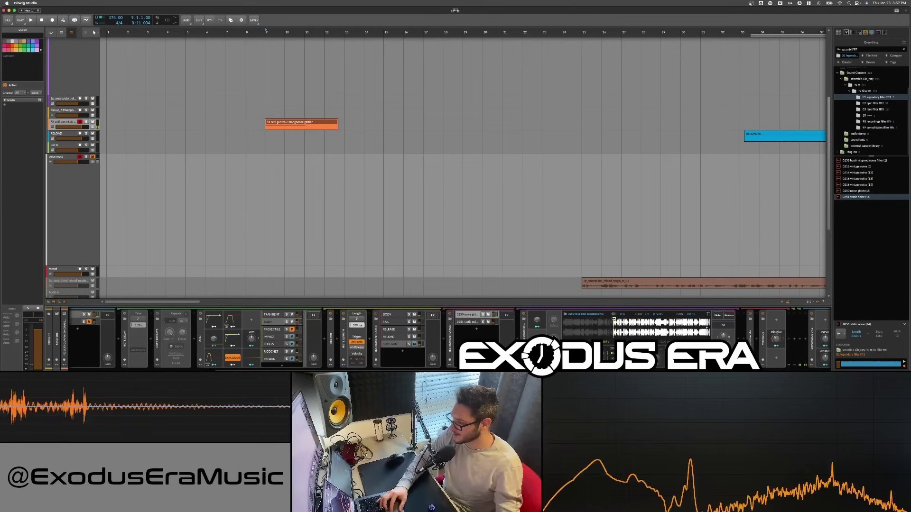
left_click_drag(614, 319, 625, 319)
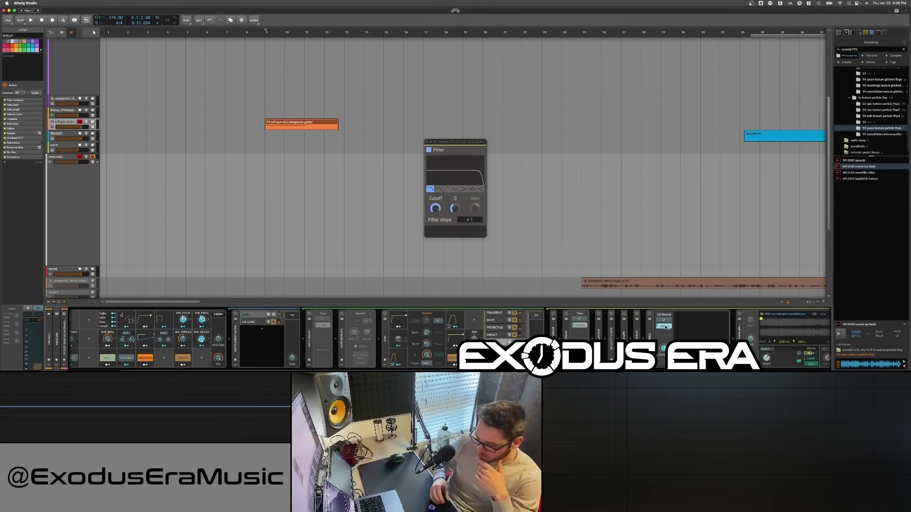
- Audition the gun with its Shotgun and Shells modes enabled
scroll(196, 360, "left", 2)
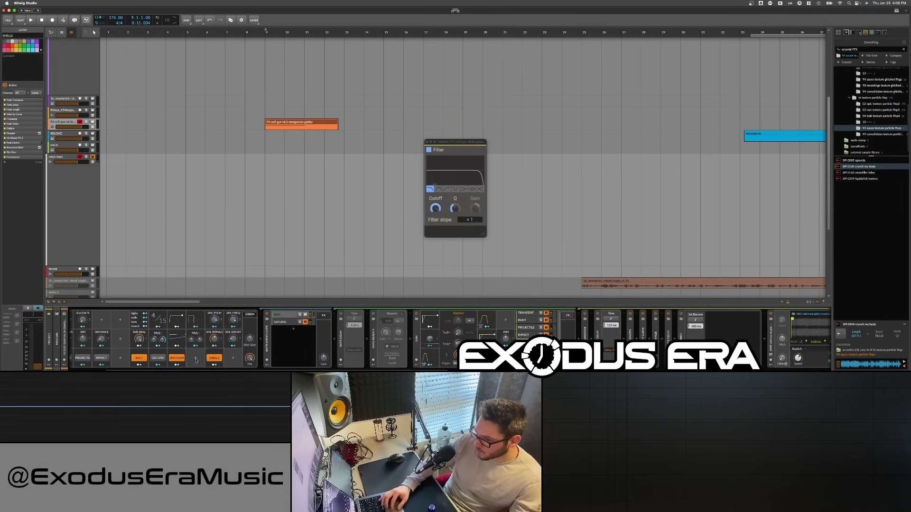
key("a")
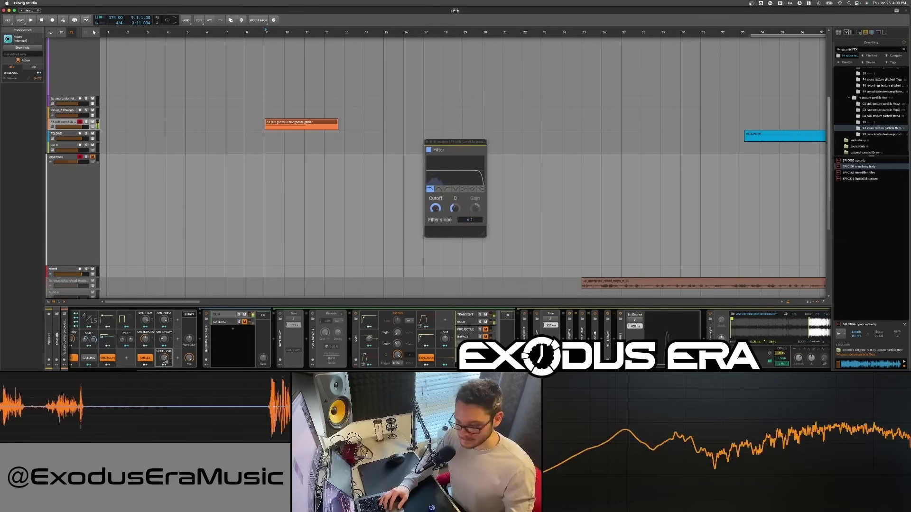
- Open an empty modulator slot beside the 4-Stage envelope in the gun's main control chain
scroll(164, 361, "right", 10)
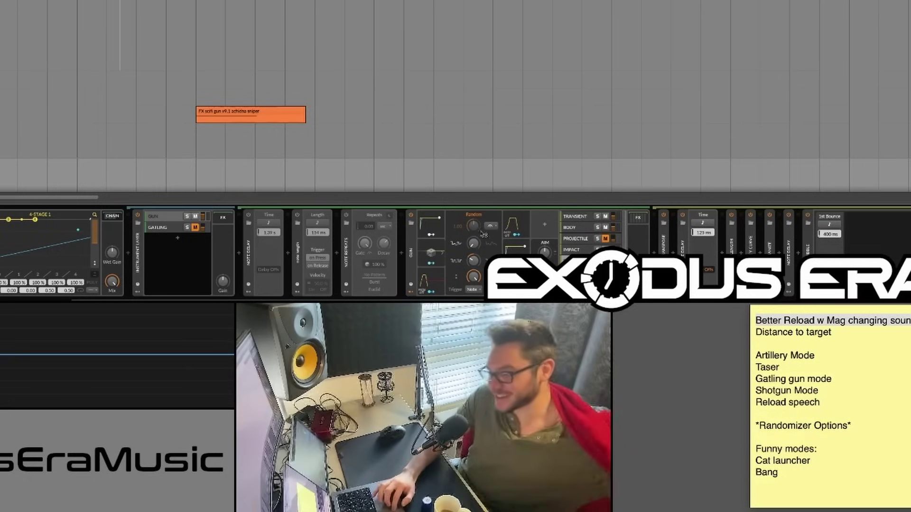
scroll(398, 290, "left", 5)
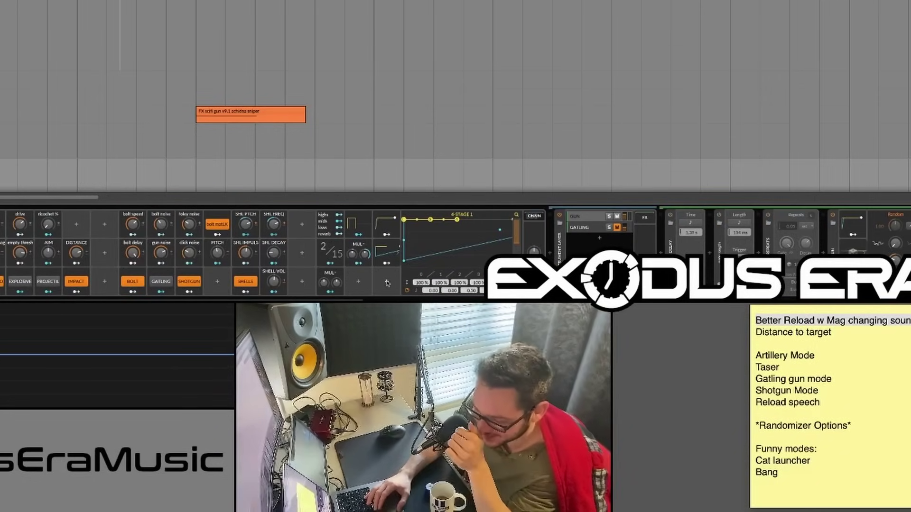
left_click(388, 283)
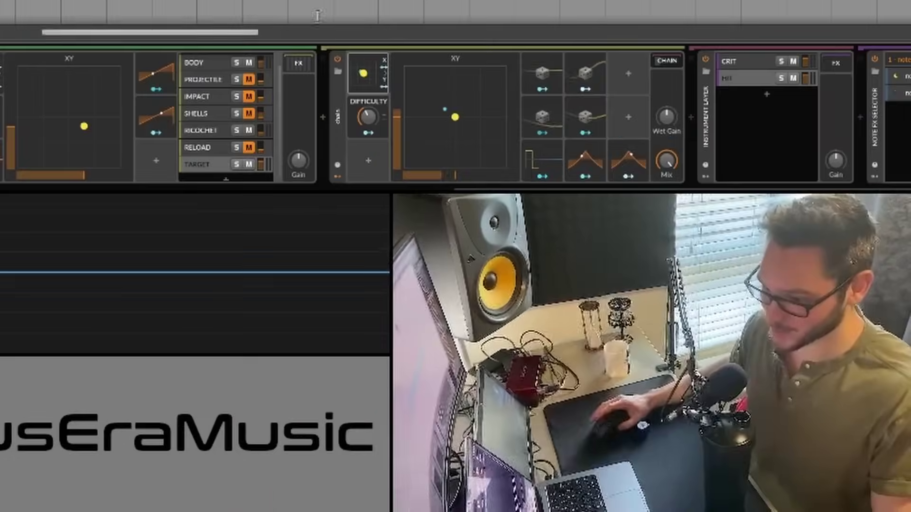
- Test the target-range game by moving the Aim point around its XY pad towards the target
left_click_drag(74, 118, 91, 126)
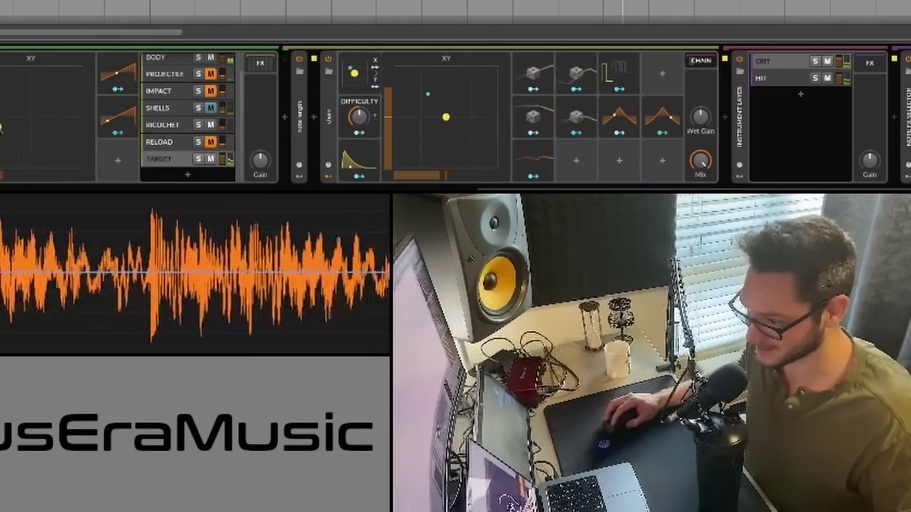
left_click_drag(7, 138, 36, 149)
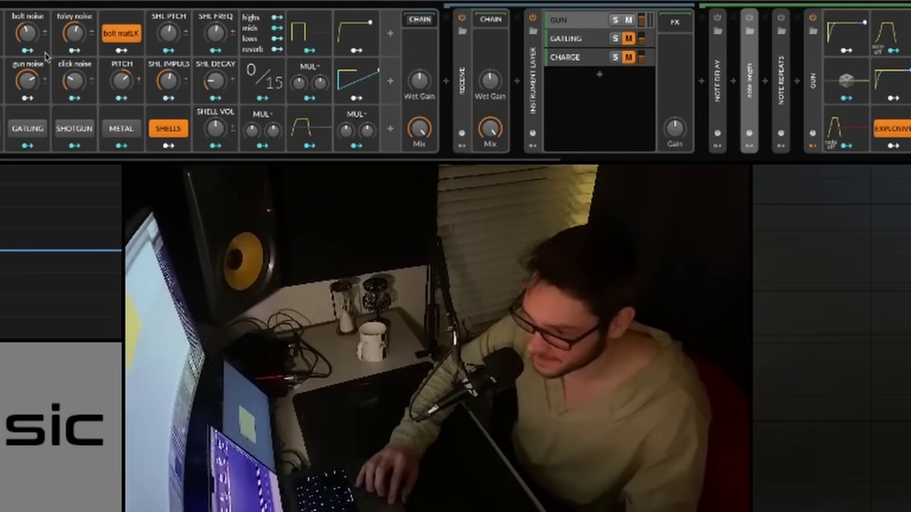
scroll(98, 100, "right", 15)
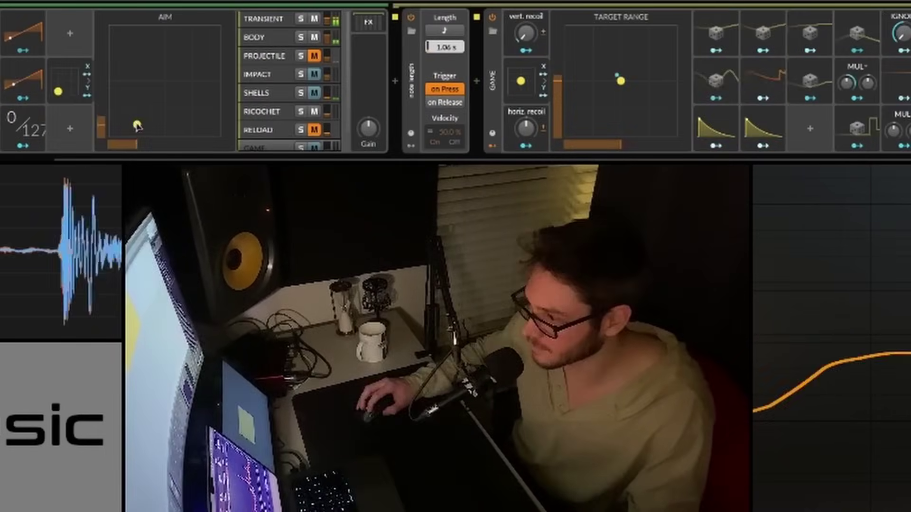
left_click_drag(137, 125, 160, 79)
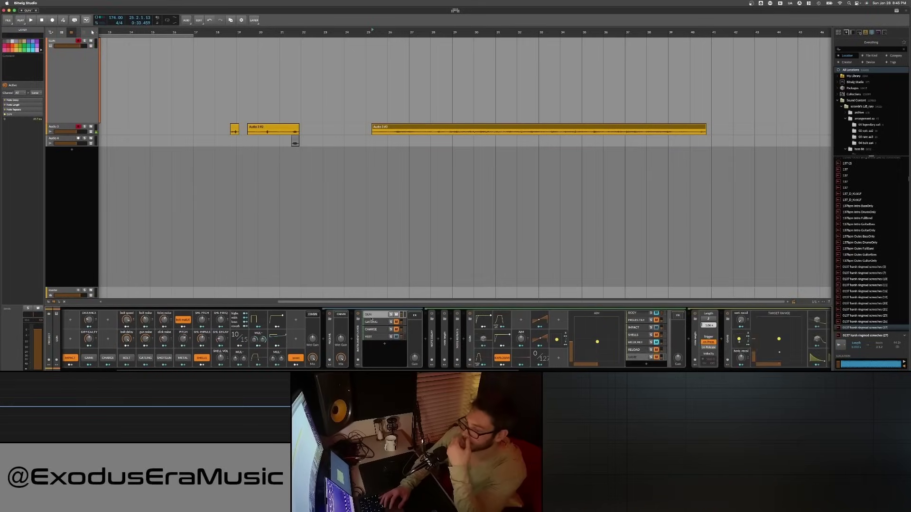
left_click(611, 348)
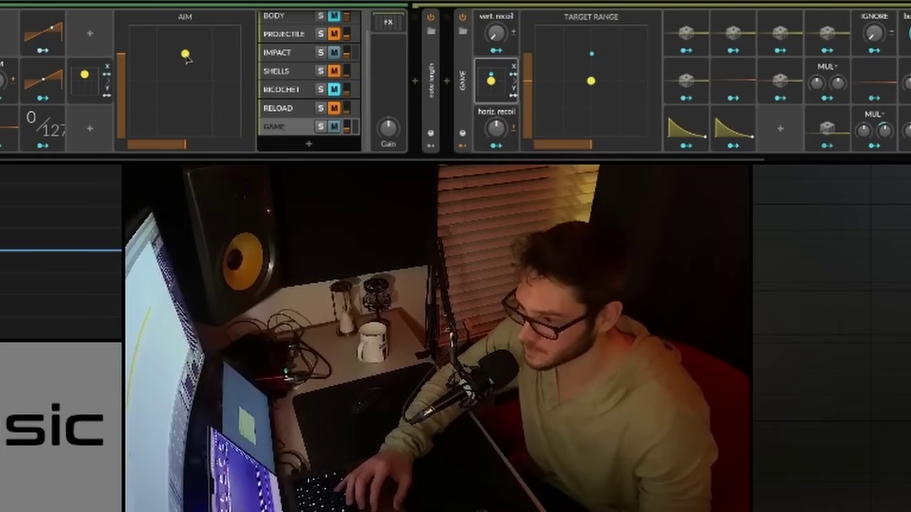
left_click_drag(184, 55, 186, 55)
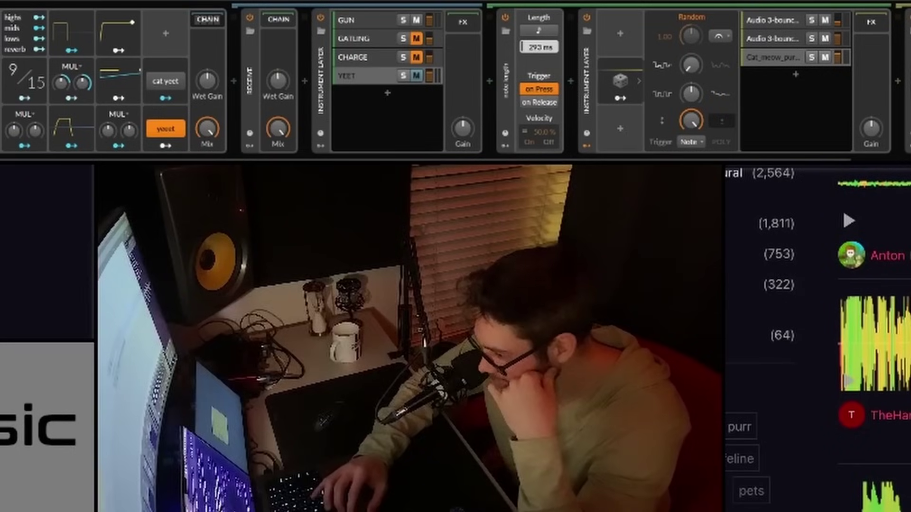
- Look through the online sound library's cat meow and purr results for a usable sample
scroll(818, 339, "down", 5)
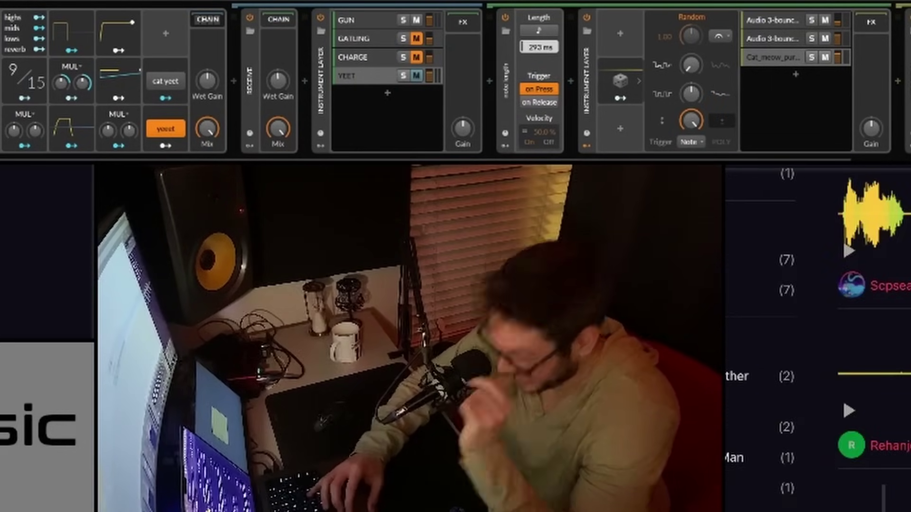
scroll(817, 339, "down", 4)
scroll(817, 339, "down", 2)
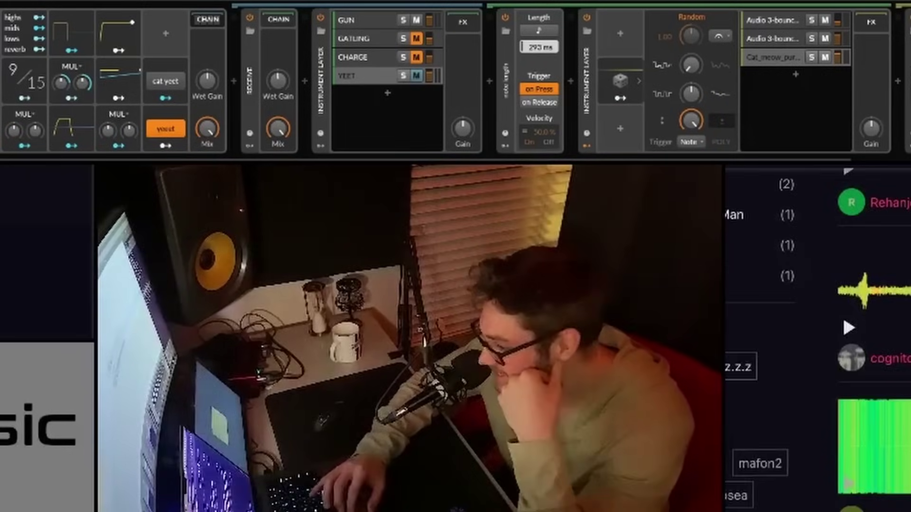
scroll(817, 339, "up", 6)
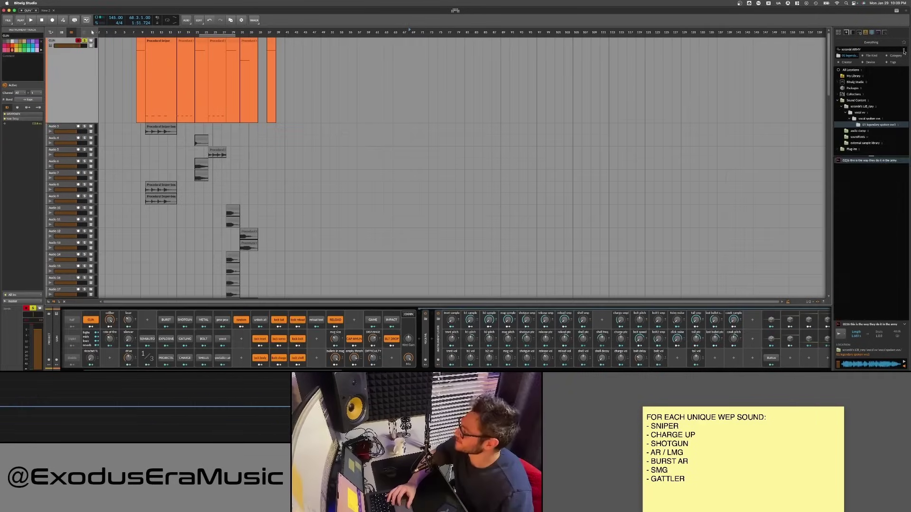
- Clear the search text in the sample browser
left_click(904, 50)
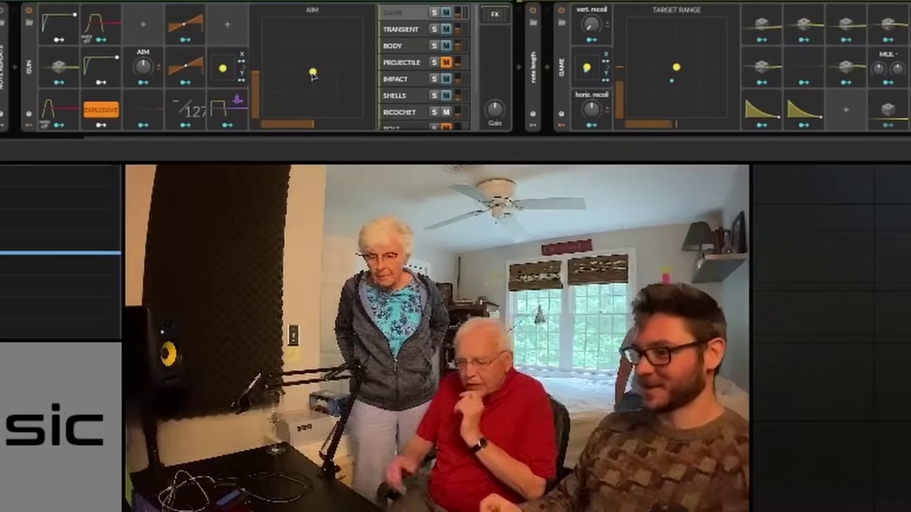
- Play the target-range game by moving the Aim point down to the XY pad's lower edge and back up near the centre
mouse_move(313, 74)
left_mouse_down()
mouse_move(326, 61)
mouse_move(291, 71)
mouse_move(293, 82)
mouse_move(298, 77)
left_mouse_up()
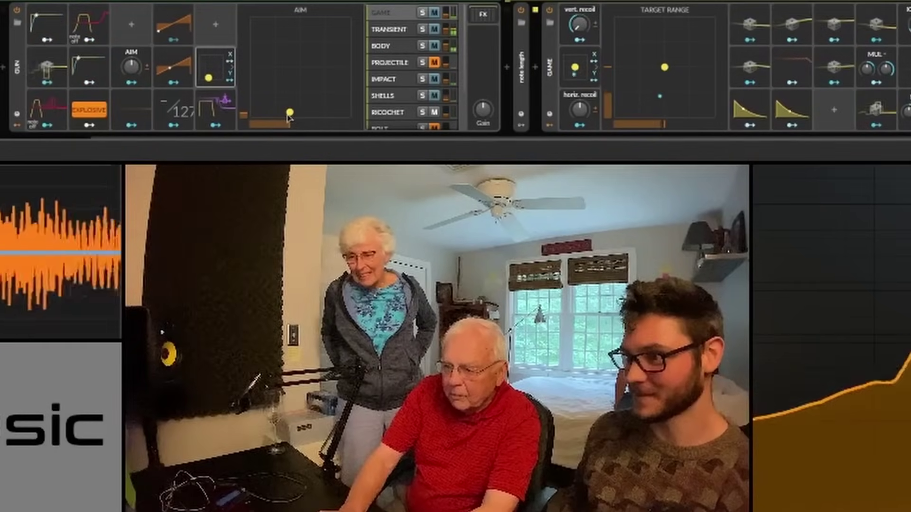
left_click_drag(289, 116, 317, 83)
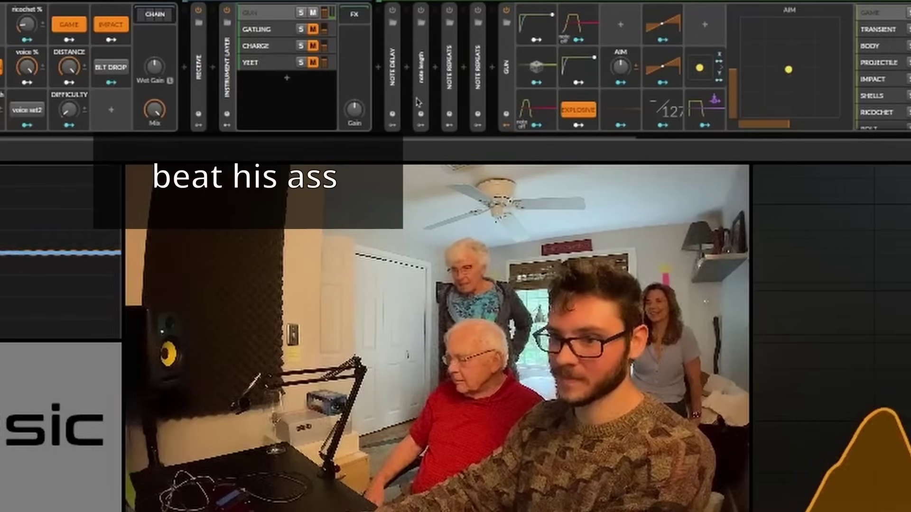
scroll(417, 102, "left", 3)
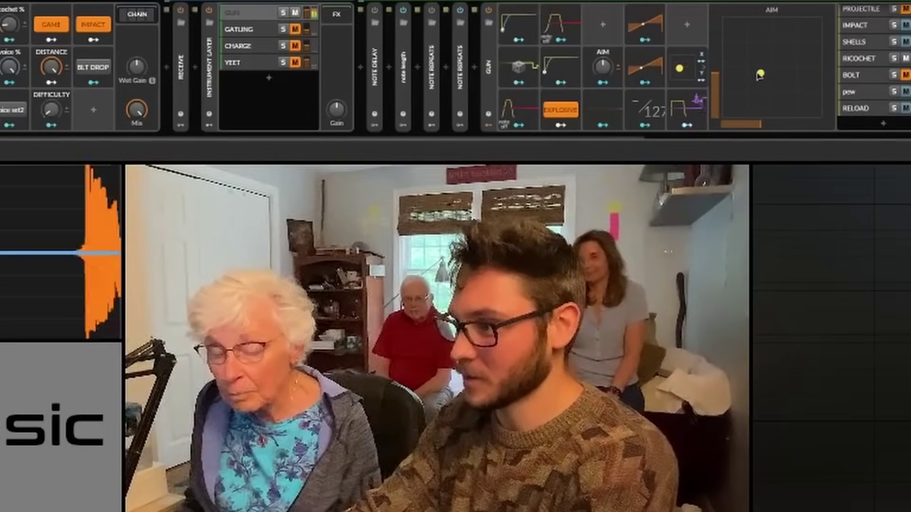
scroll(543, 75, "left", 8)
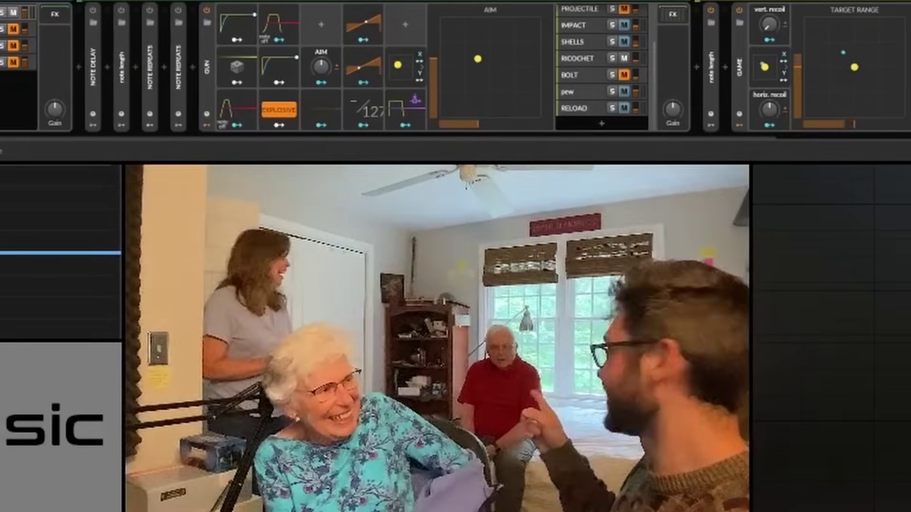
- Play more target-range rounds with small Aim adjustments near the pad's centre, and check the HIT layer beside CRIT
left_click_drag(478, 58, 489, 69)
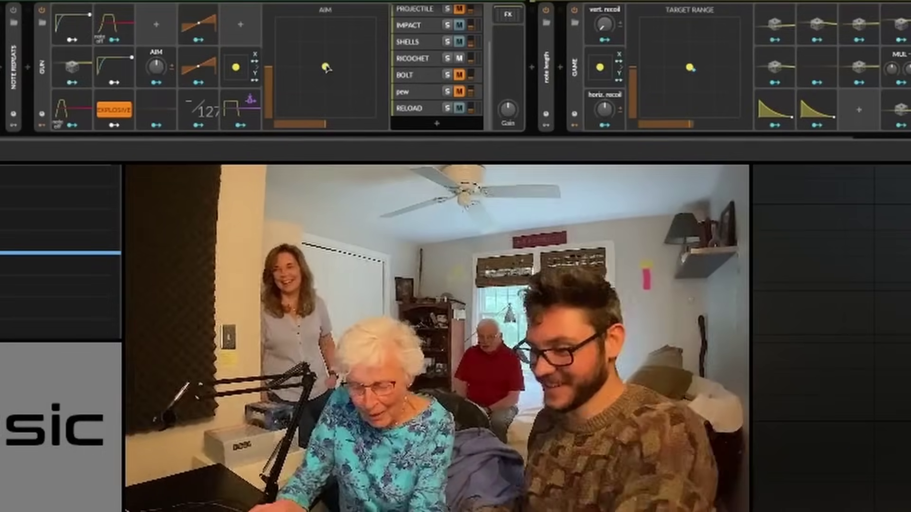
mouse_move(326, 67)
left_mouse_down()
mouse_move(316, 67)
mouse_move(331, 66)
mouse_move(322, 82)
left_mouse_up()
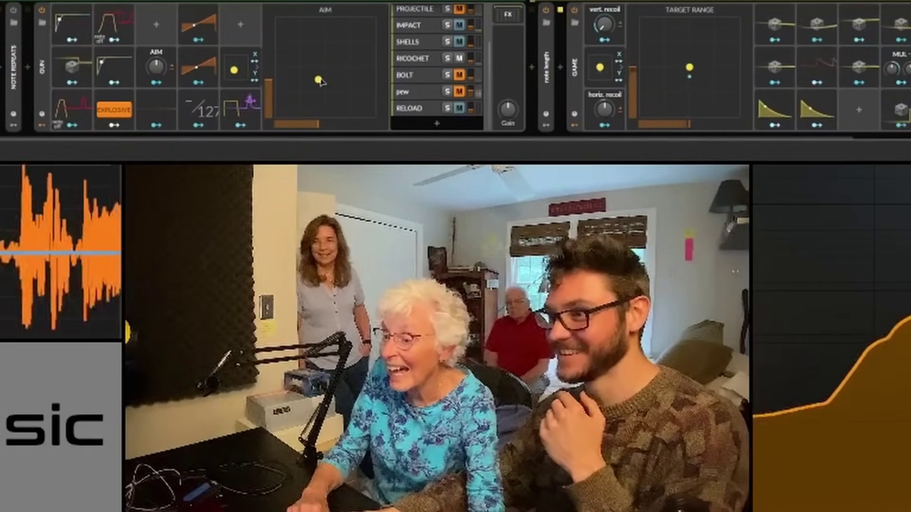
scroll(313, 31, "right", 10)
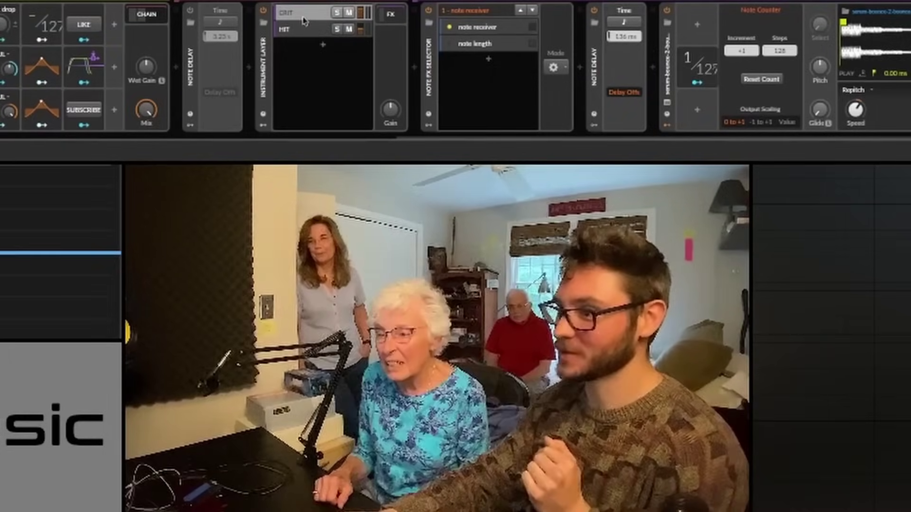
left_click(297, 30)
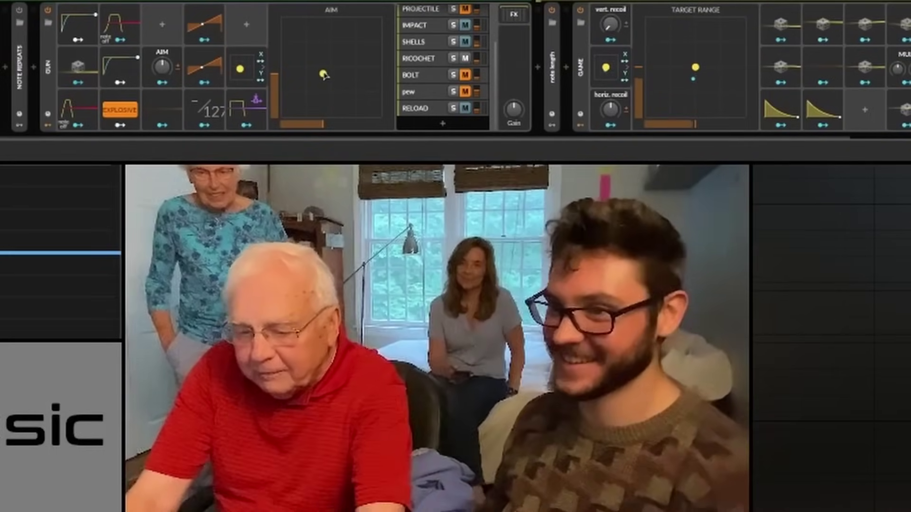
left_click_drag(324, 75, 344, 81)
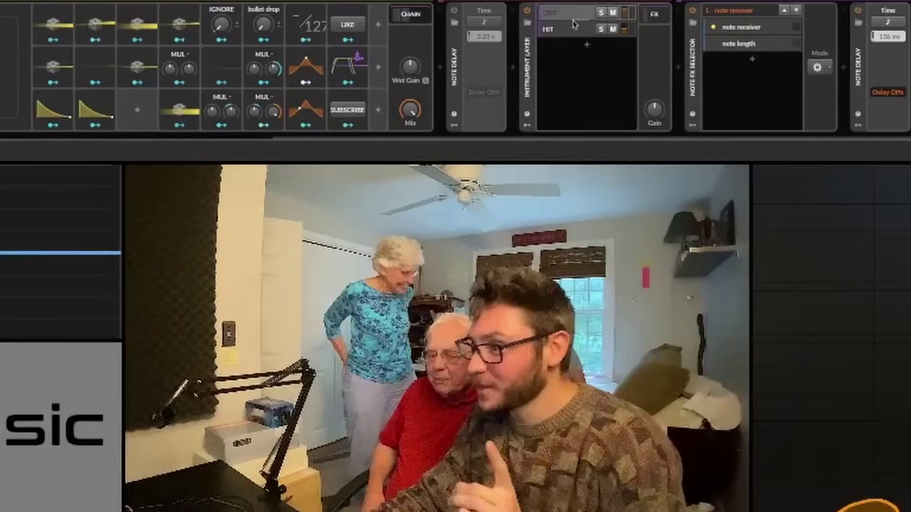
left_click(562, 29)
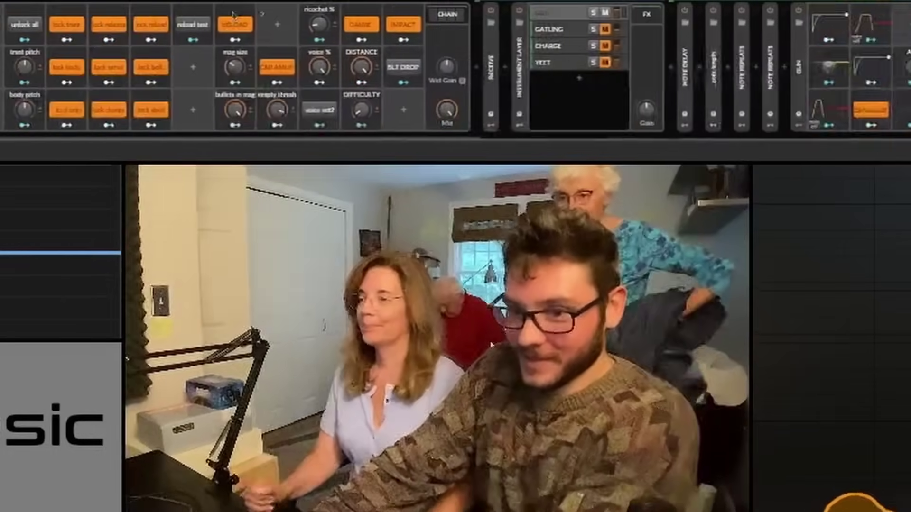
- Turn Unlock All on to release the gun's locked layers and switch it back off
left_click(115, 27)
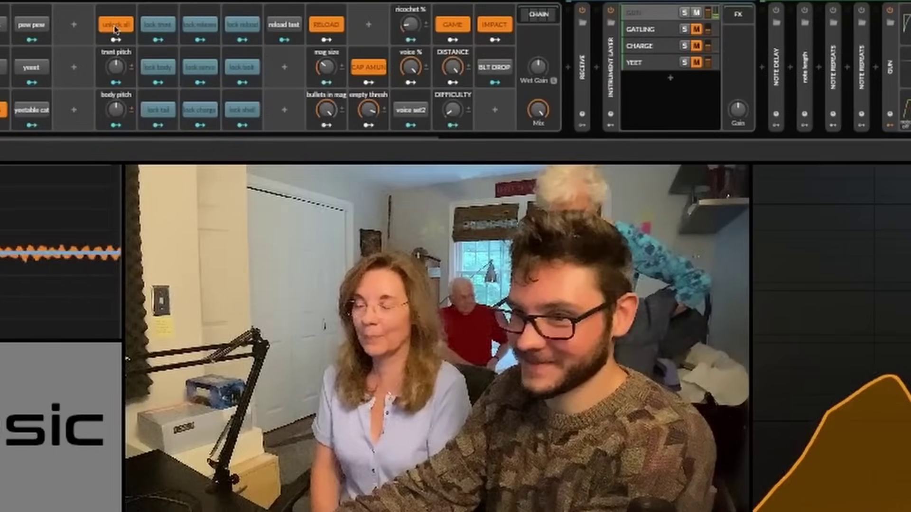
left_click(115, 27)
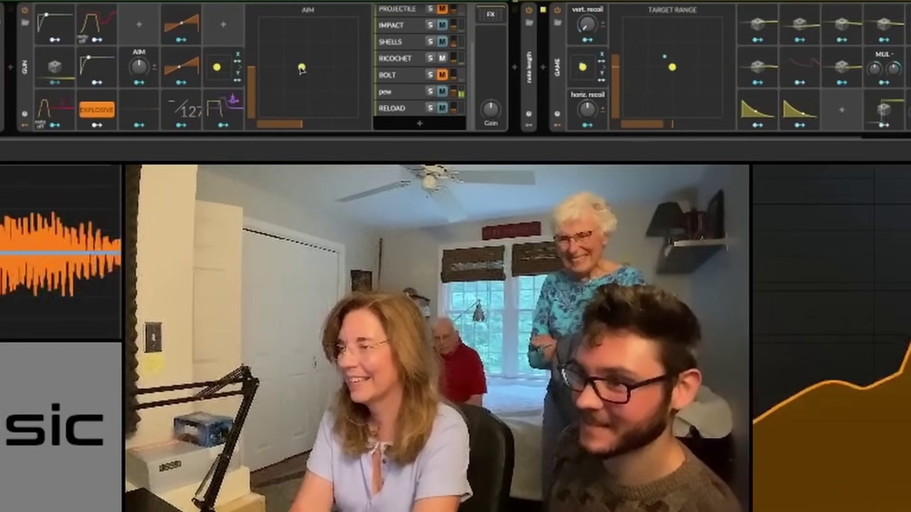
- Shoot further target-range rounds from new Aim positions and open the HIT layer of the target's hit sounds
mouse_move(309, 75)
left_mouse_down()
mouse_move(308, 58)
mouse_move(306, 67)
mouse_move(317, 65)
mouse_move(301, 68)
left_mouse_up()
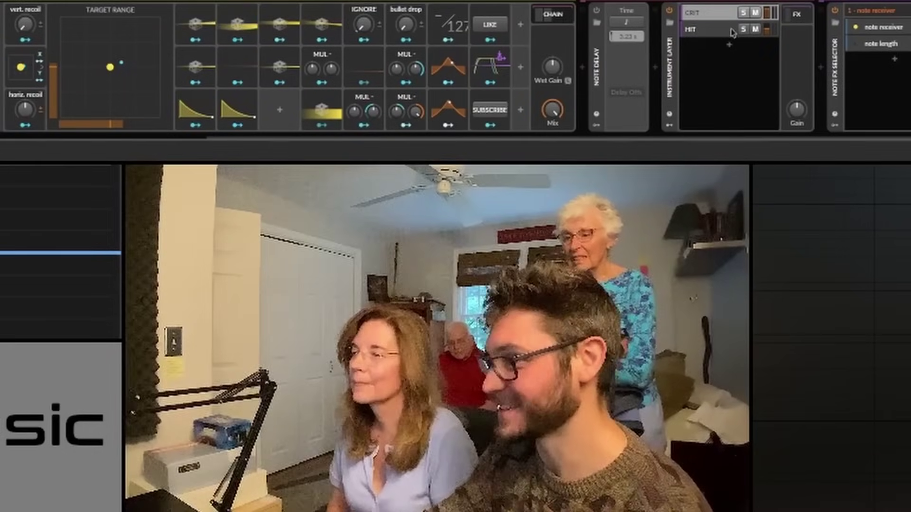
left_click(731, 30)
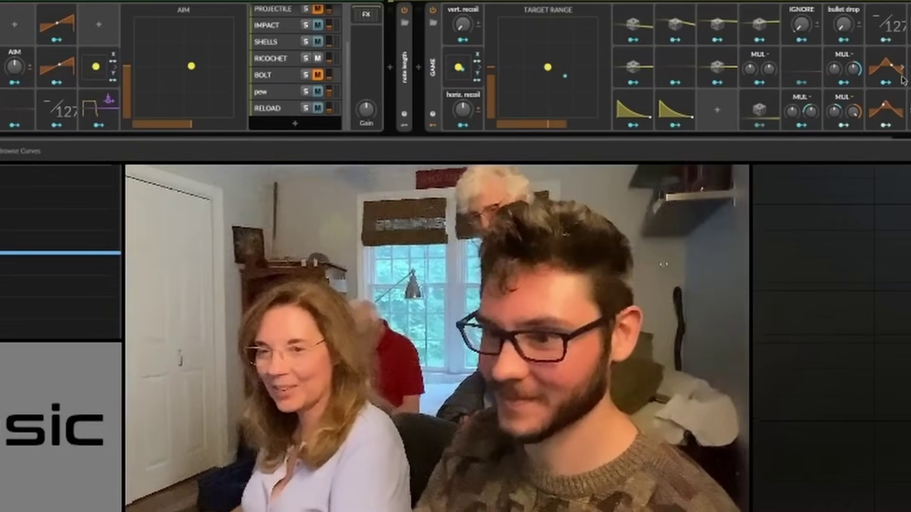
scroll(720, 49, "left", 15)
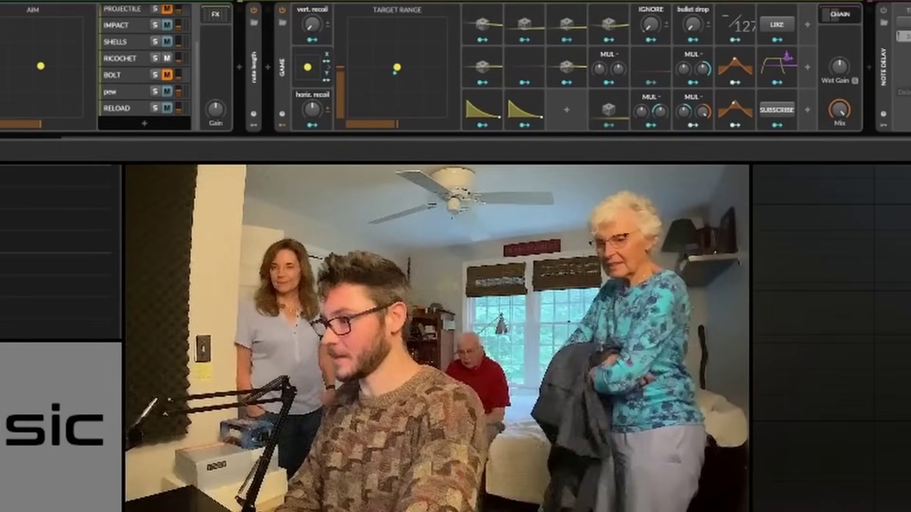
scroll(546, 66, "right", 5)
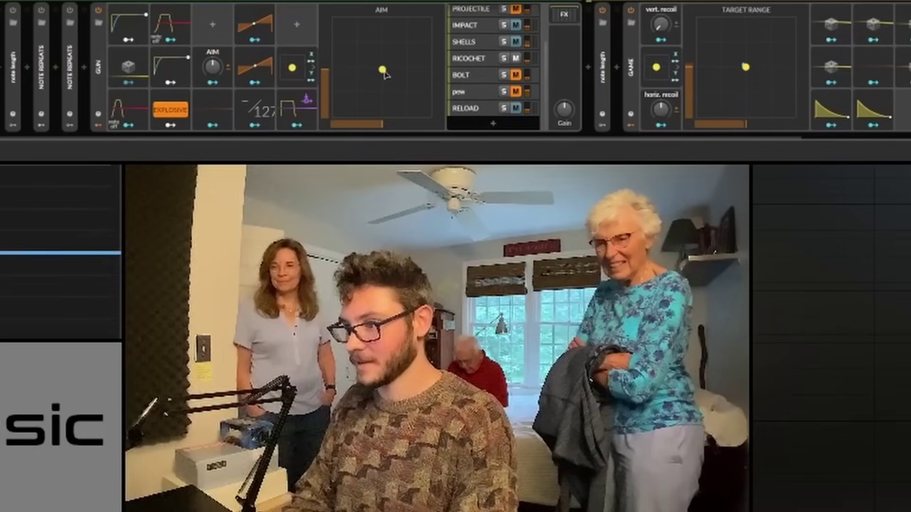
mouse_move(385, 72)
left_mouse_down()
mouse_move(370, 74)
mouse_move(373, 64)
left_mouse_up()
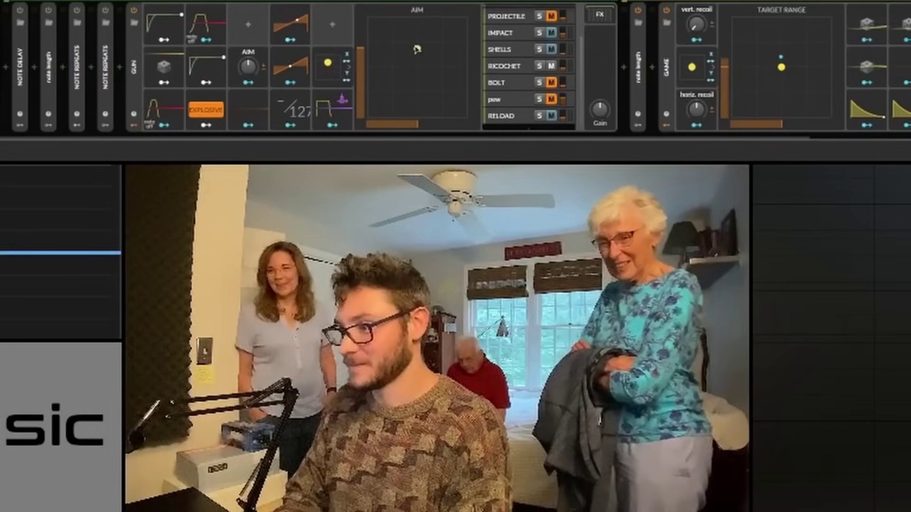
mouse_move(409, 63)
left_mouse_down()
mouse_move(429, 118)
mouse_move(409, 71)
mouse_move(421, 66)
mouse_move(410, 77)
left_mouse_up()
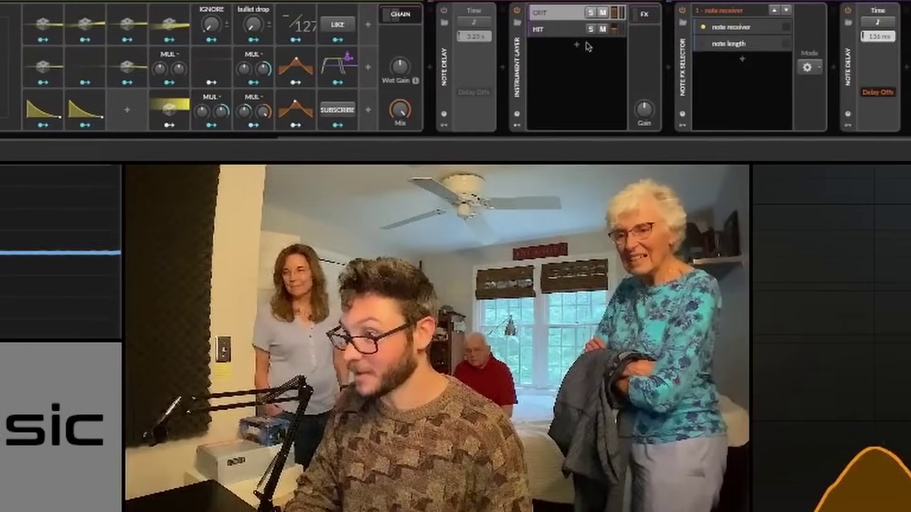
left_click(566, 31)
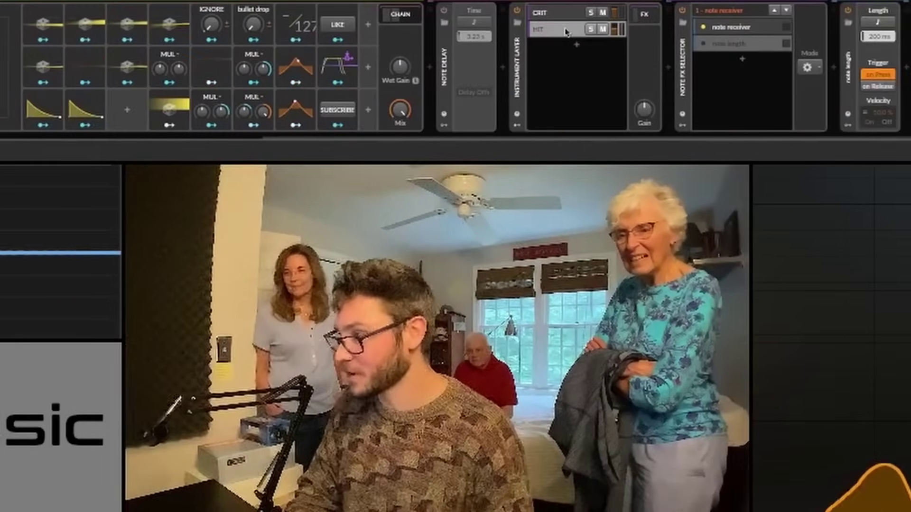